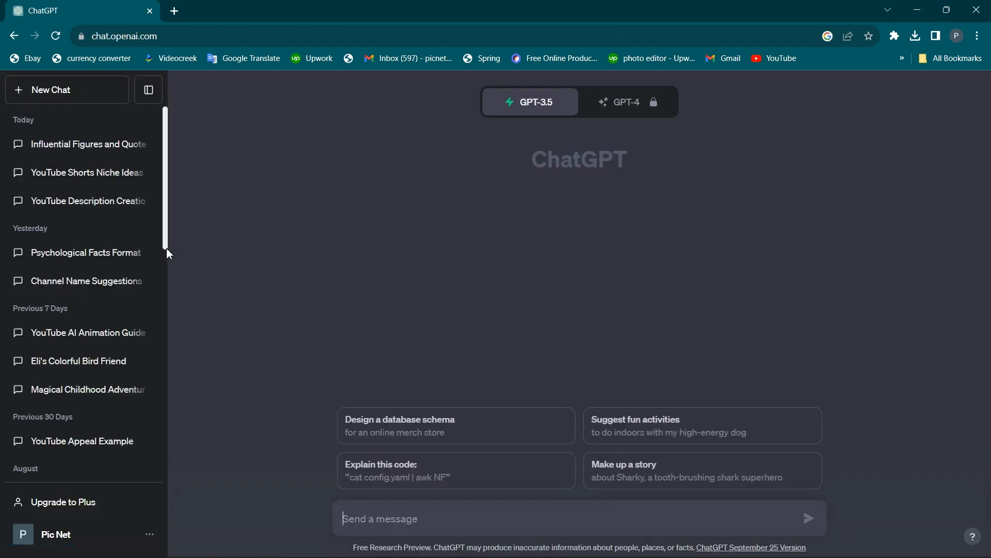
# Step: Ask ChatGPT "Give me a list of 10 of the most influential people from history and there most famouse quotes"
pyautogui.rightClick(418, 523)
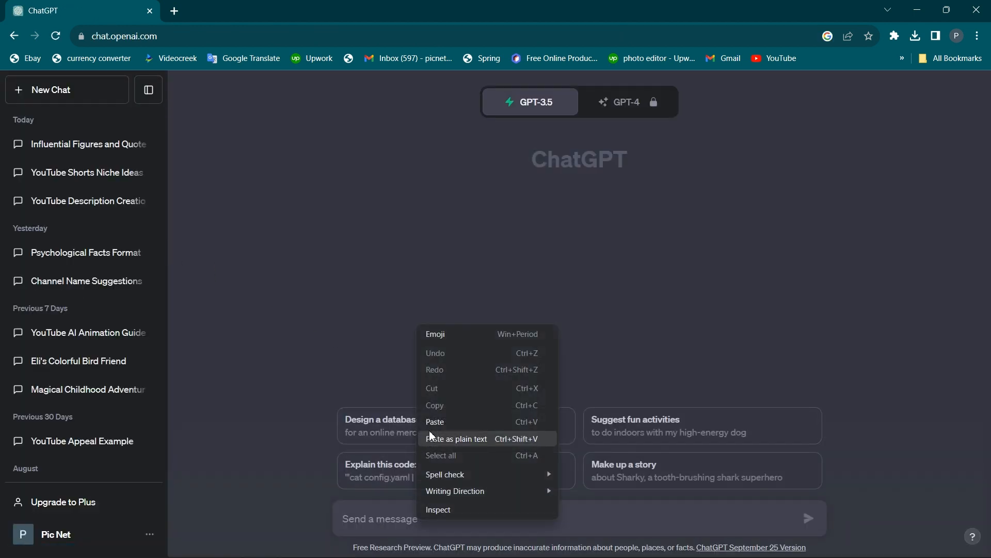
pyautogui.click(457, 438)
pyautogui.click(632, 518)
pyautogui.write('and there')
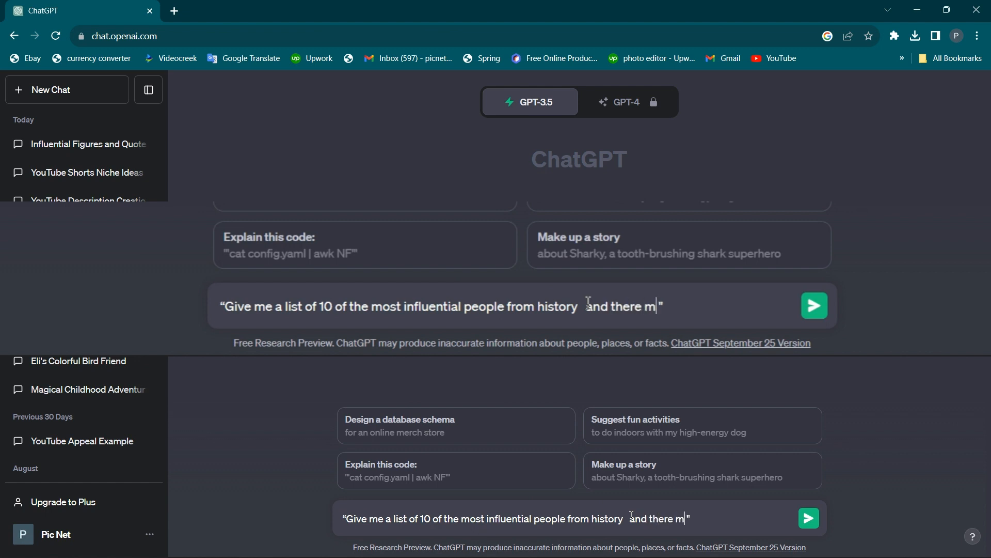
pyautogui.write(' most famouse quotes')
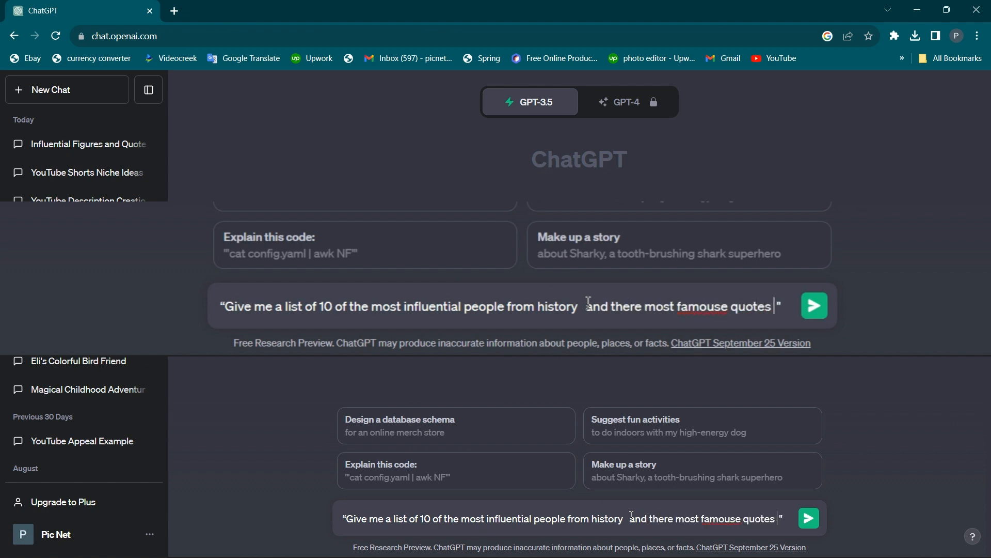
pyautogui.press('Return')
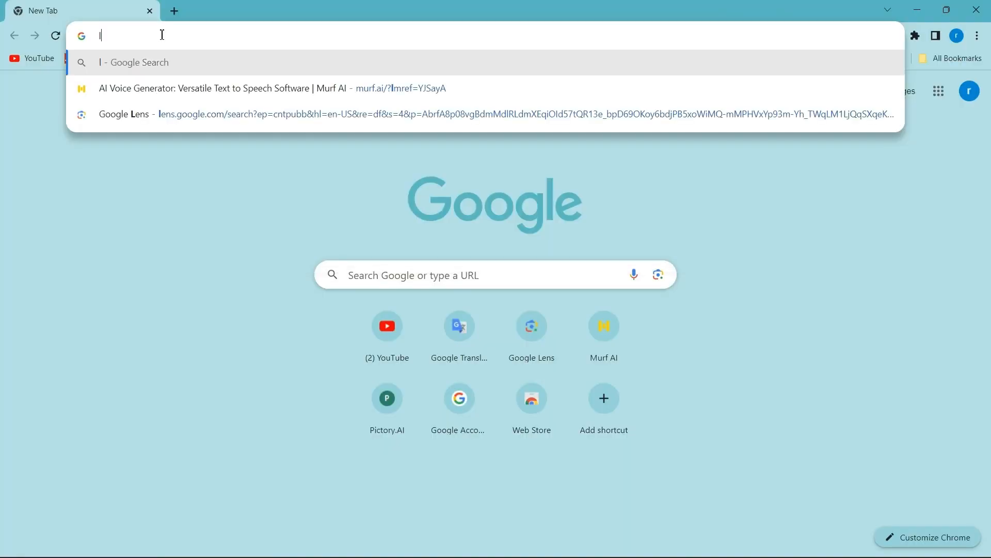
# Step: Search Google for "leonardo ai", open the official Leonardo.ai site and sign in with the Google account
pyautogui.write('le')
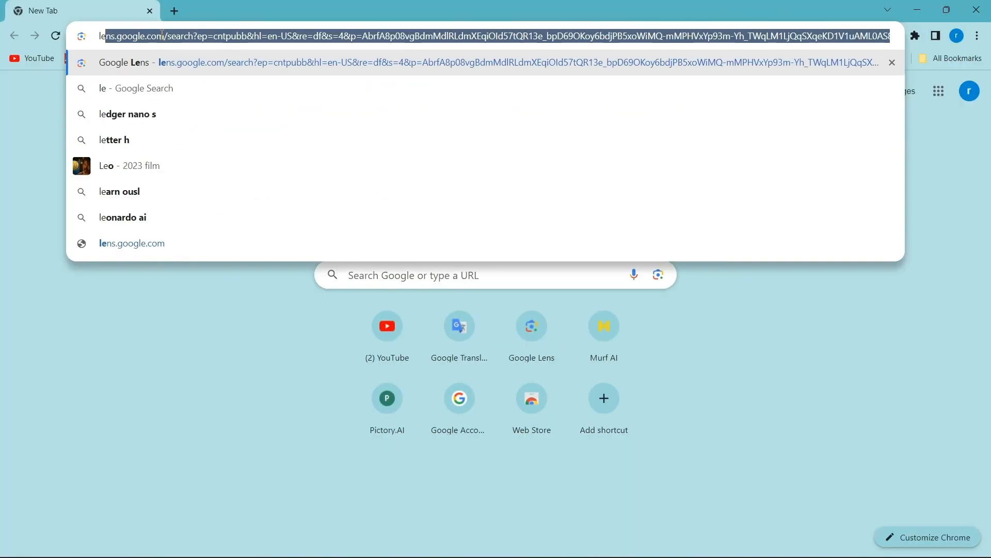
pyautogui.write('onardo ai')
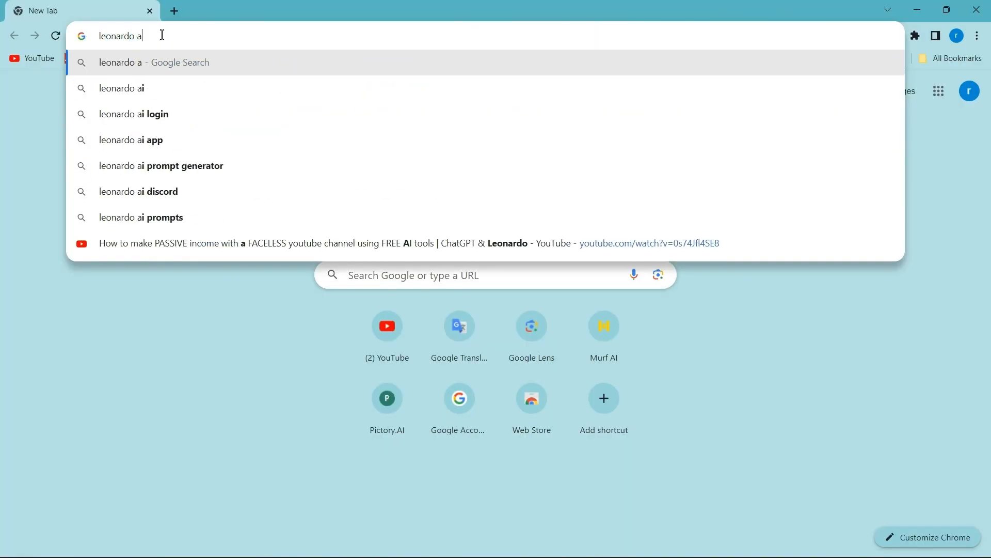
pyautogui.press('Return')
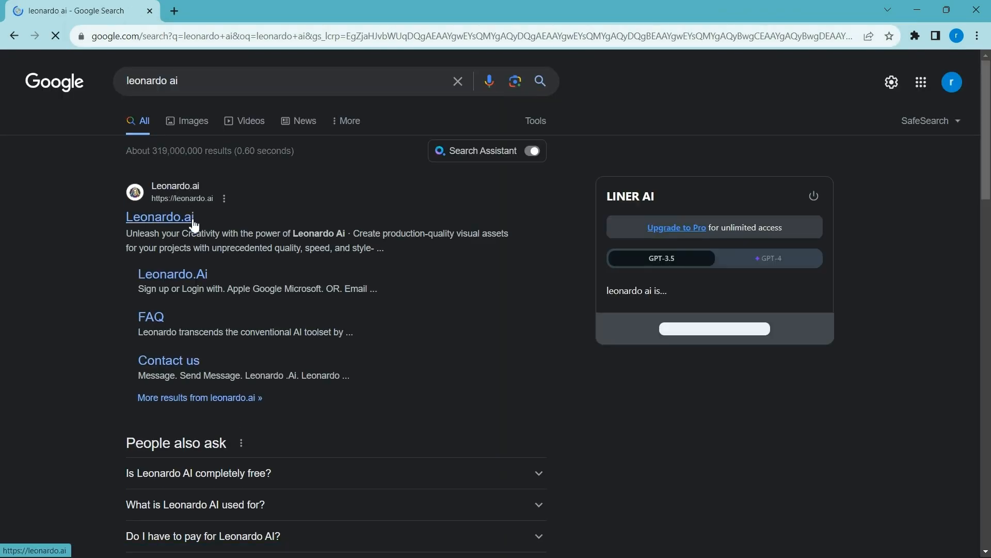
pyautogui.click(182, 216)
pyautogui.click(262, 384)
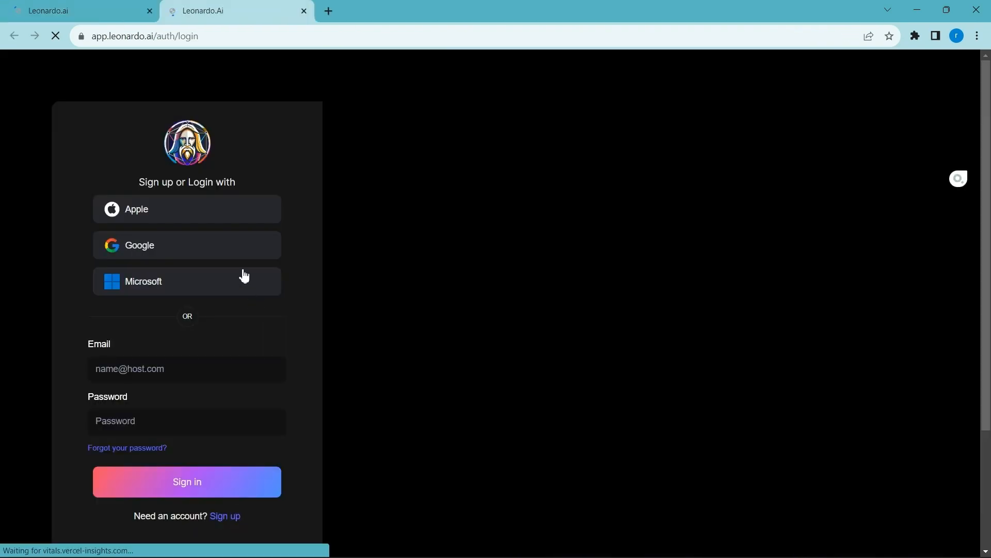
pyautogui.click(238, 254)
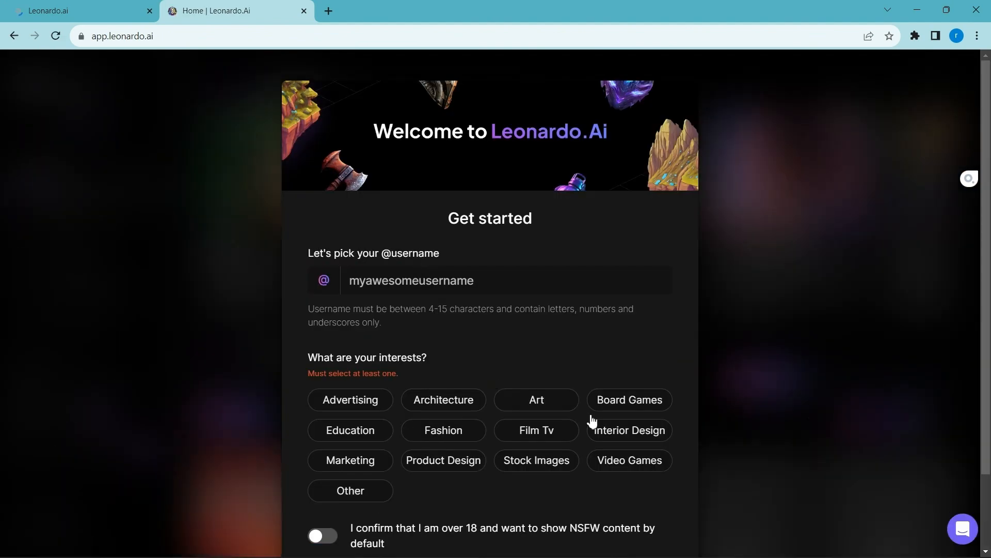
# Step: Complete the Get started profile with Art as interest, a username, and the over-18 NSFW content confirmation
pyautogui.click(534, 398)
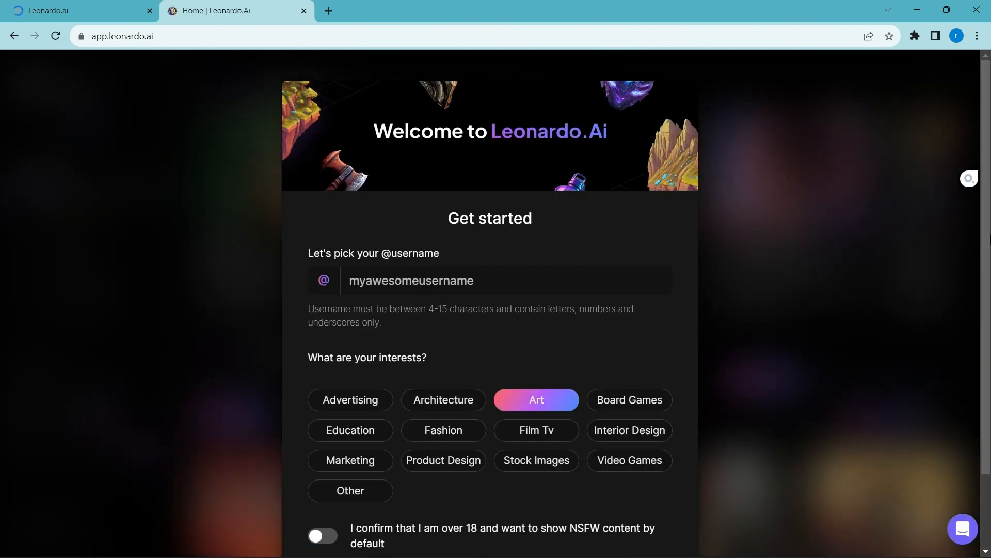
pyautogui.scroll(-2, 476, 191)
pyautogui.write('aicartoonsl')
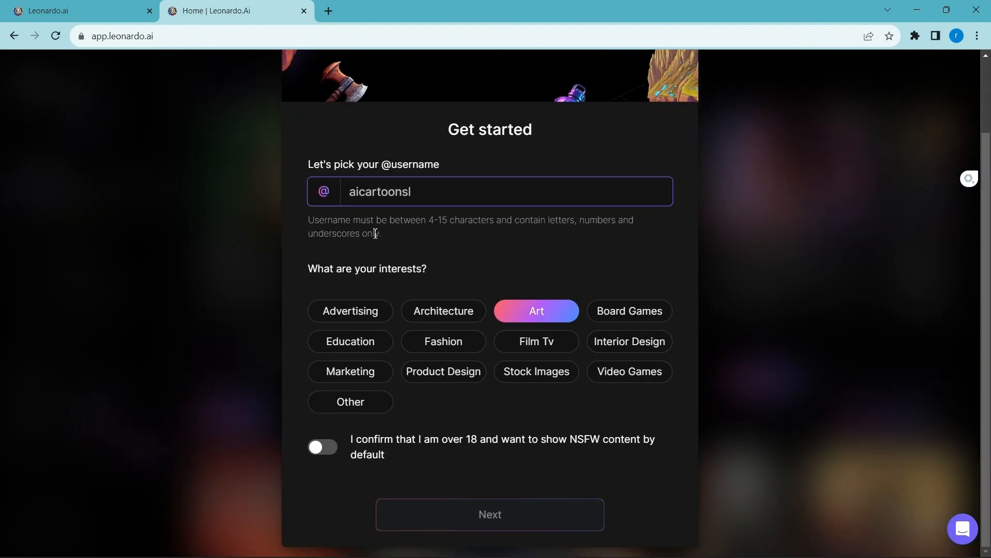
pyautogui.click(330, 448)
pyautogui.click(579, 522)
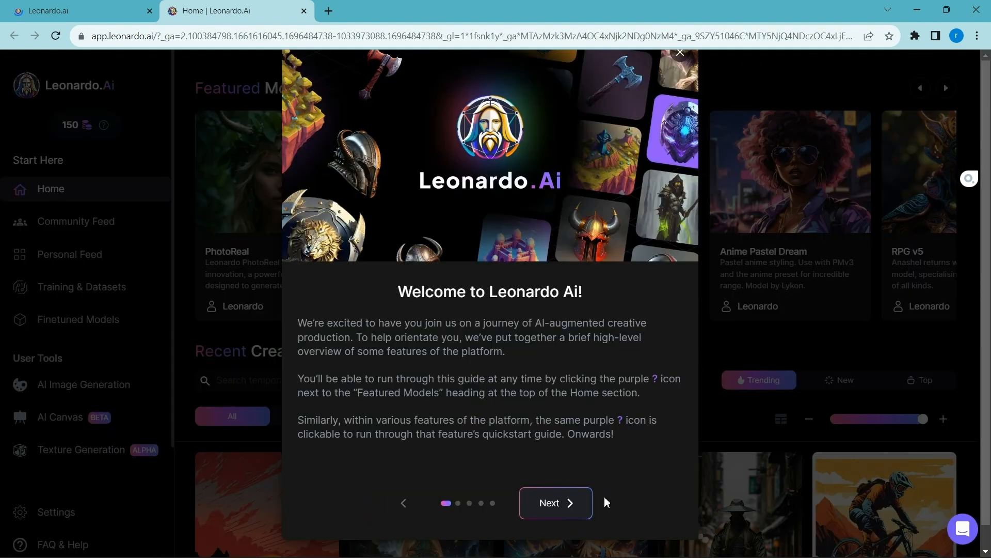
# Step: Go through the welcome guide, put off the Elements introduction and open AI Image Generation
pyautogui.click(572, 508)
pyautogui.click(571, 504)
pyautogui.click(569, 506)
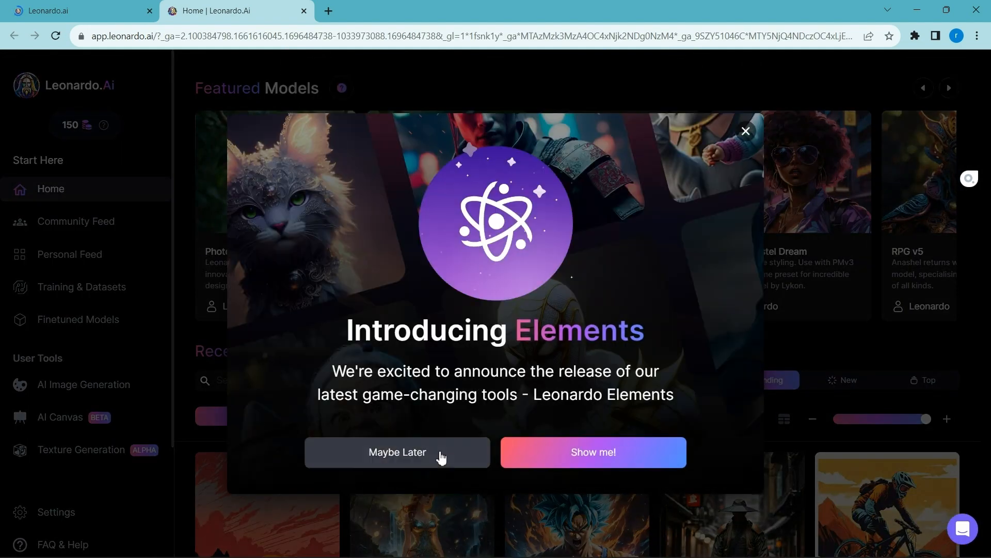
pyautogui.click(439, 459)
pyautogui.click(82, 386)
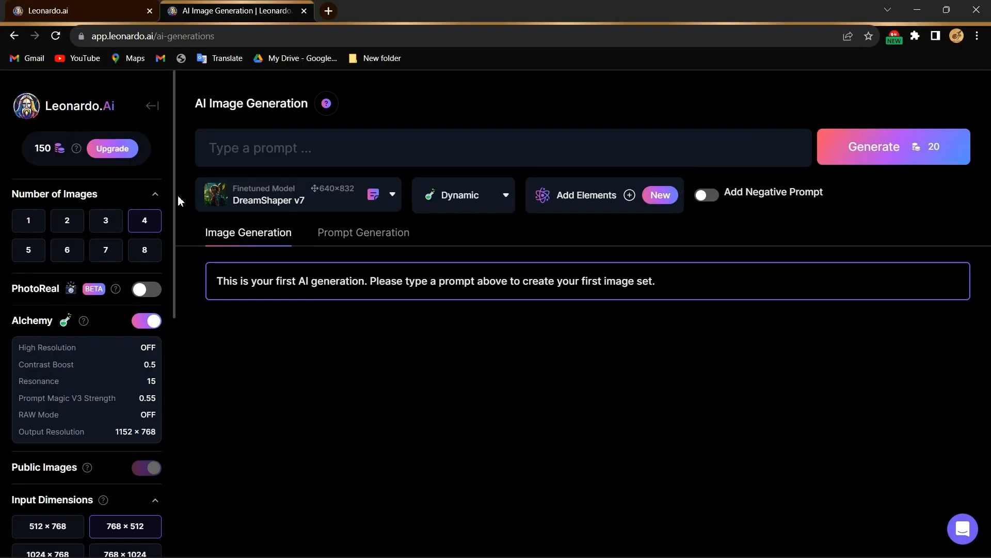
# Step: Set the aspect ratio of the image input dimensions to 9:16
pyautogui.moveTo(175, 190); pyautogui.dragTo(171, 387)
pyautogui.click(134, 299)
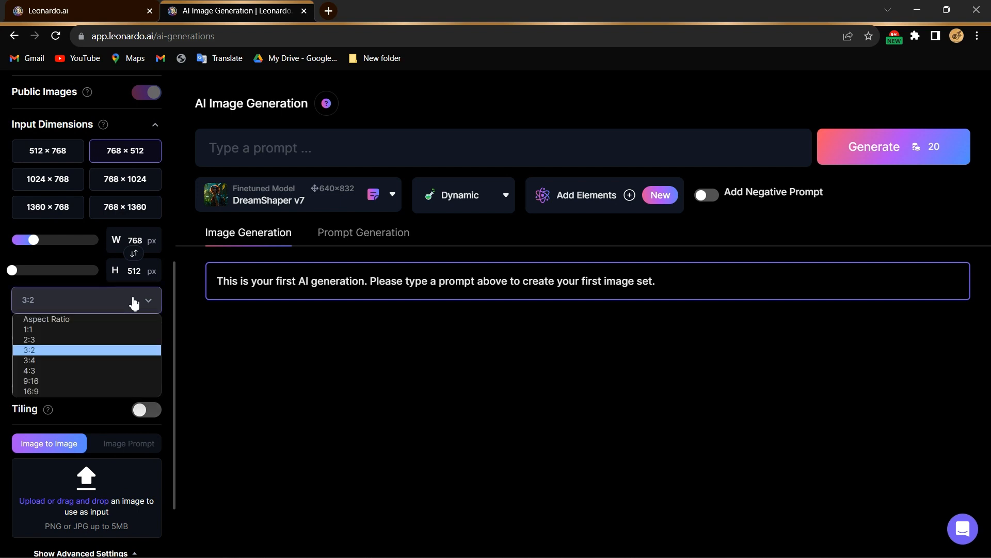
pyautogui.click(82, 380)
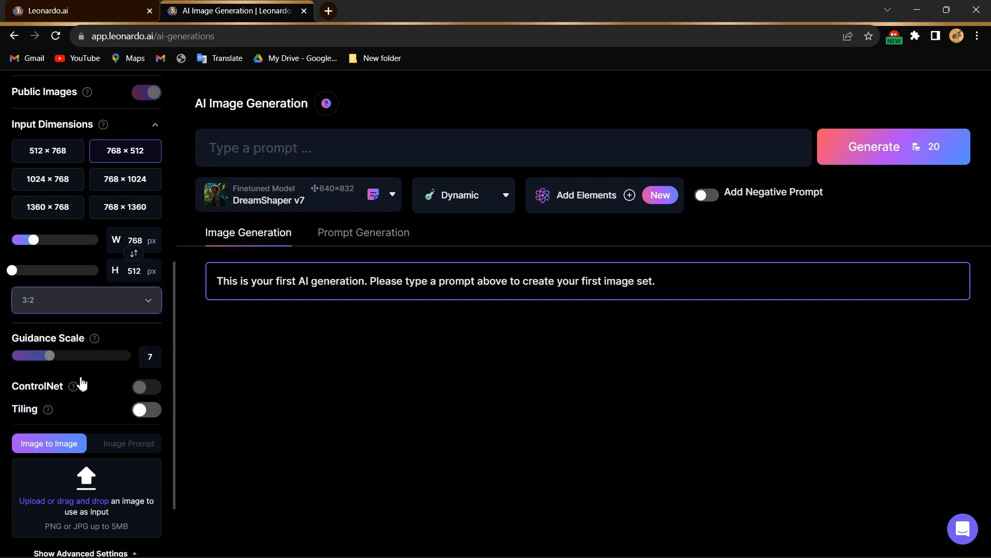
# Step: Generate images from "a detailed photograph of a serious looking albert einstein looking directly camera ,sharp forcus image" and download the first one
pyautogui.click(355, 153)
pyautogui.write('a')
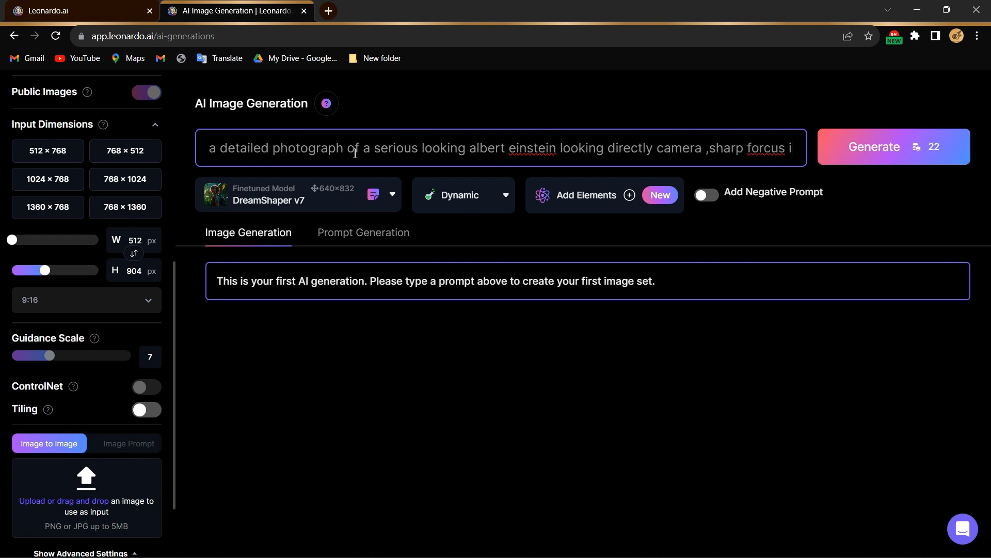
pyautogui.write('mage')
pyautogui.click(877, 147)
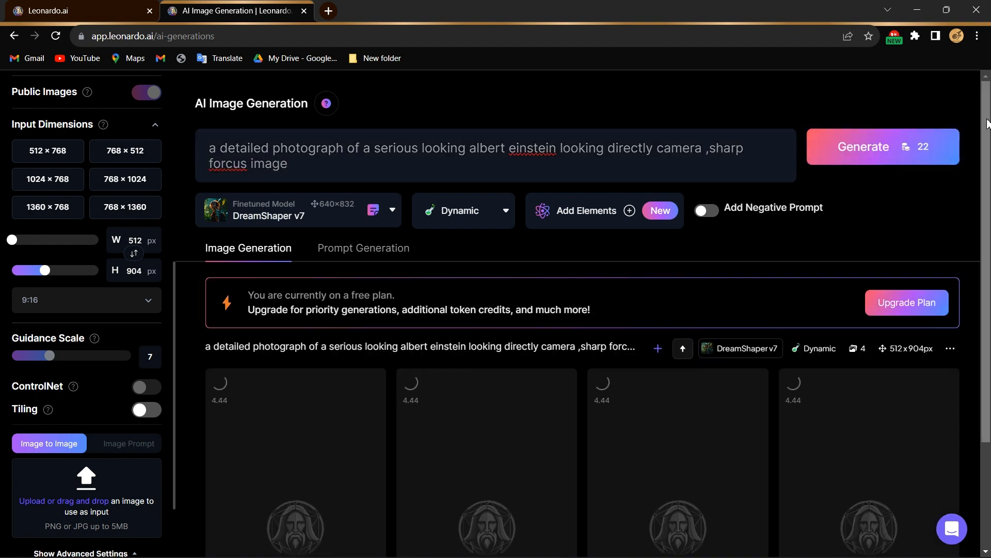
pyautogui.scroll(-3, 988, 123)
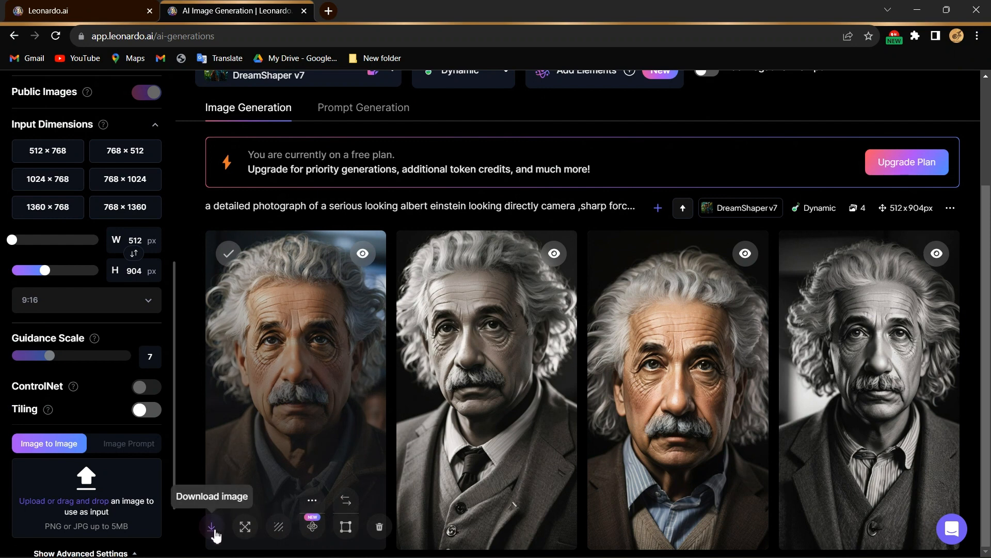
pyautogui.click(214, 531)
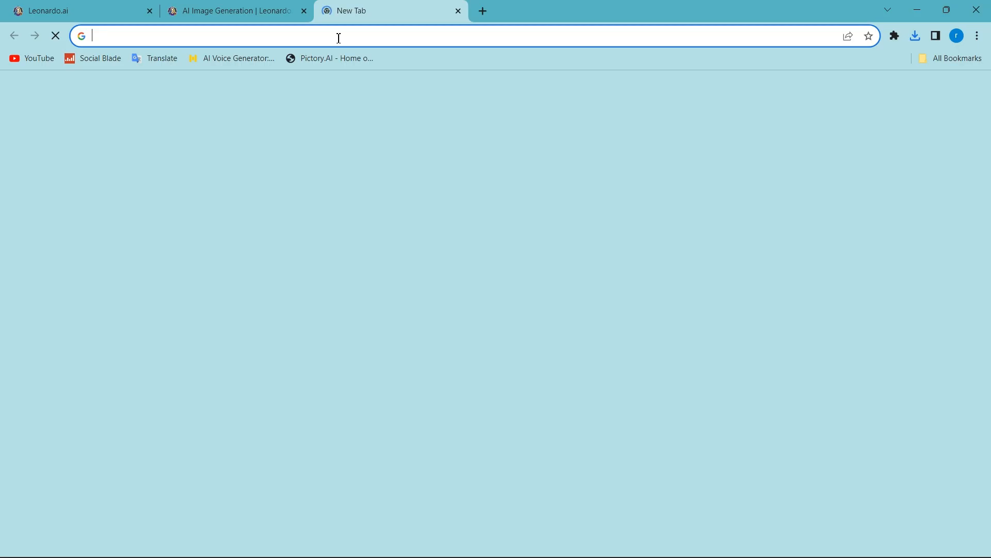
# Step: Search Google for "did ai", open the D-ID AI Video Generator site and start its free studio
pyautogui.click(338, 37)
pyautogui.write('di')
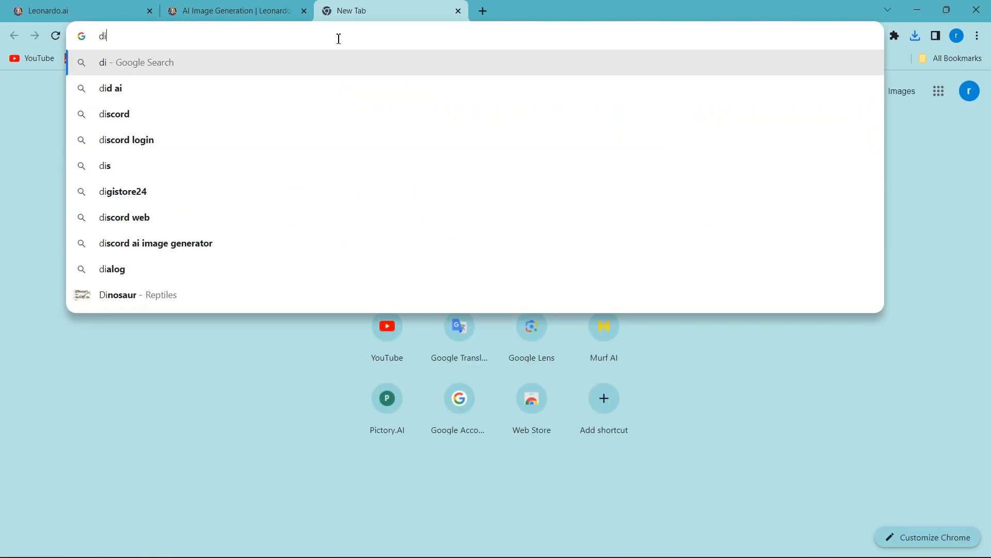
pyautogui.write('d ai')
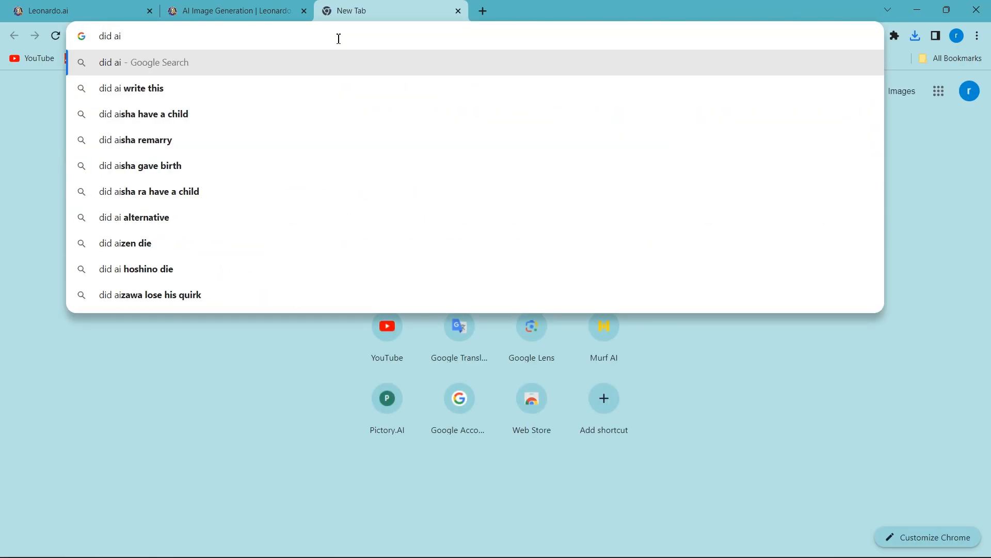
pyautogui.press('Return')
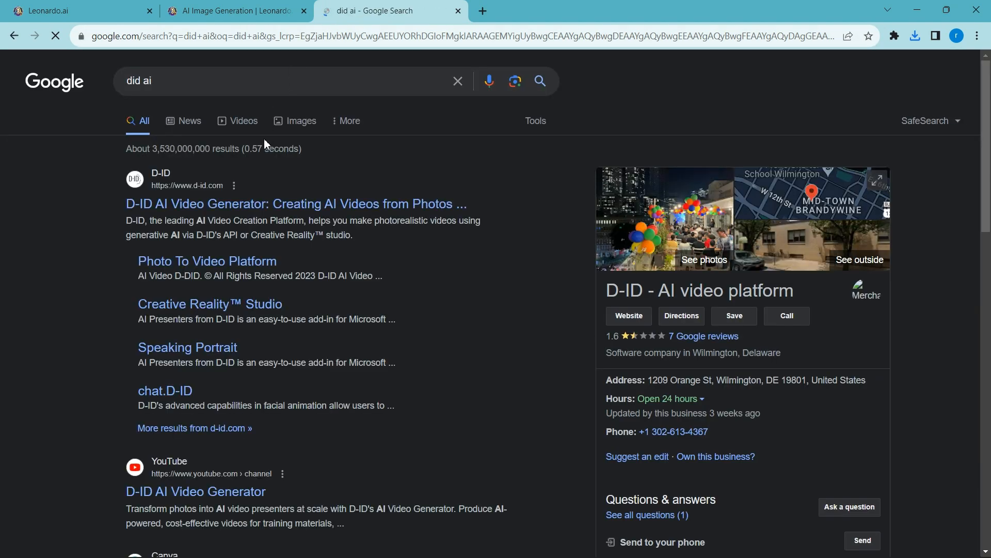
pyautogui.click(279, 217)
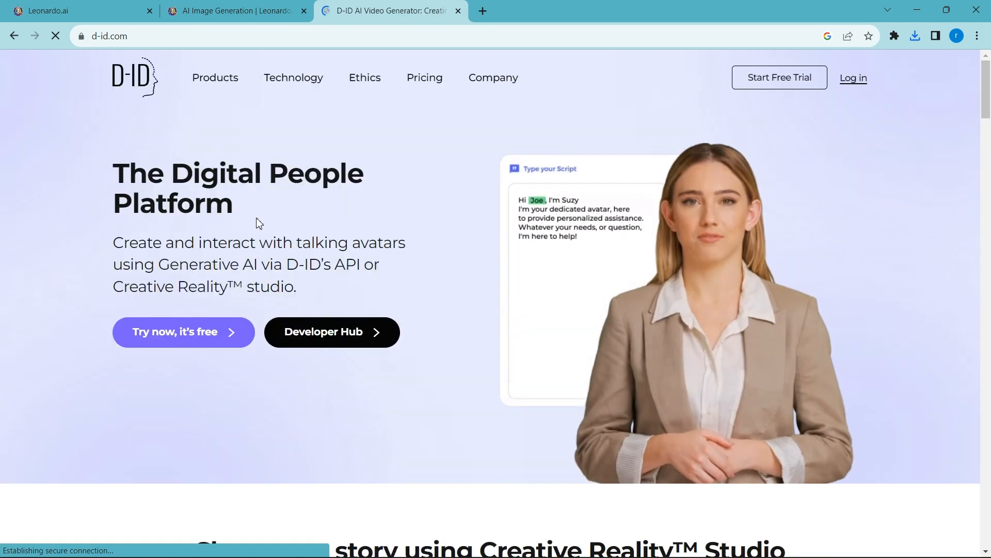
pyautogui.click(187, 337)
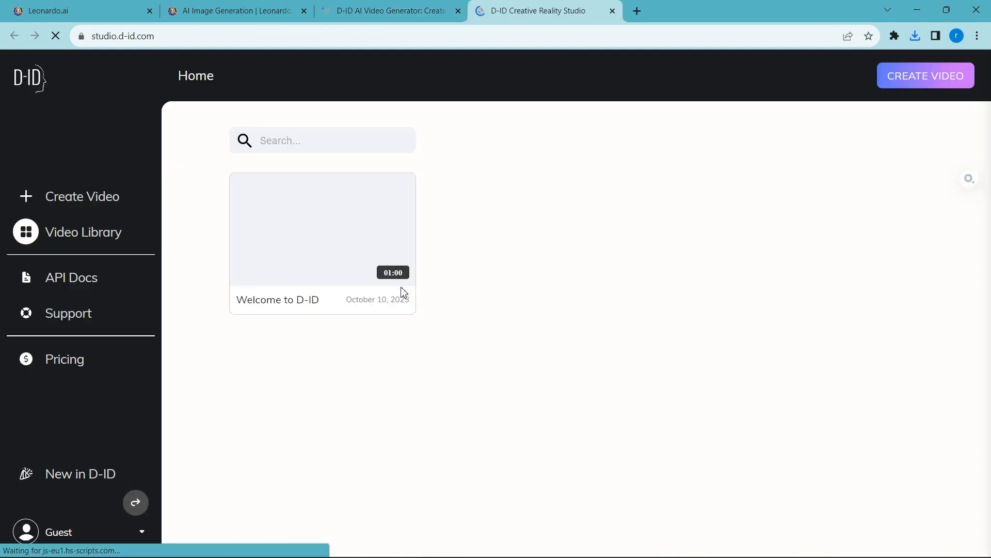
# Step: Start adding a custom presenter to a new video and sign in to D-ID with the Google account
pyautogui.click(92, 206)
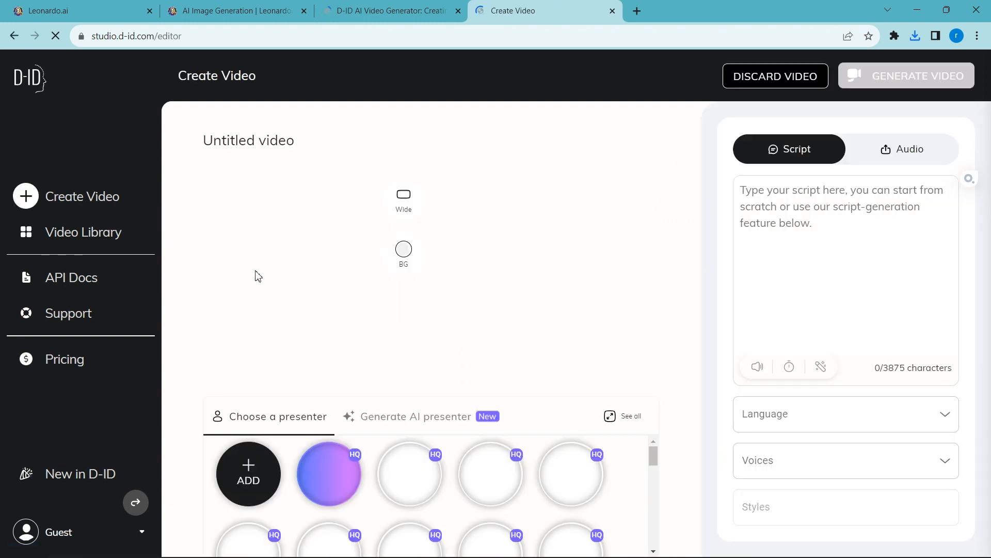
pyautogui.click(257, 477)
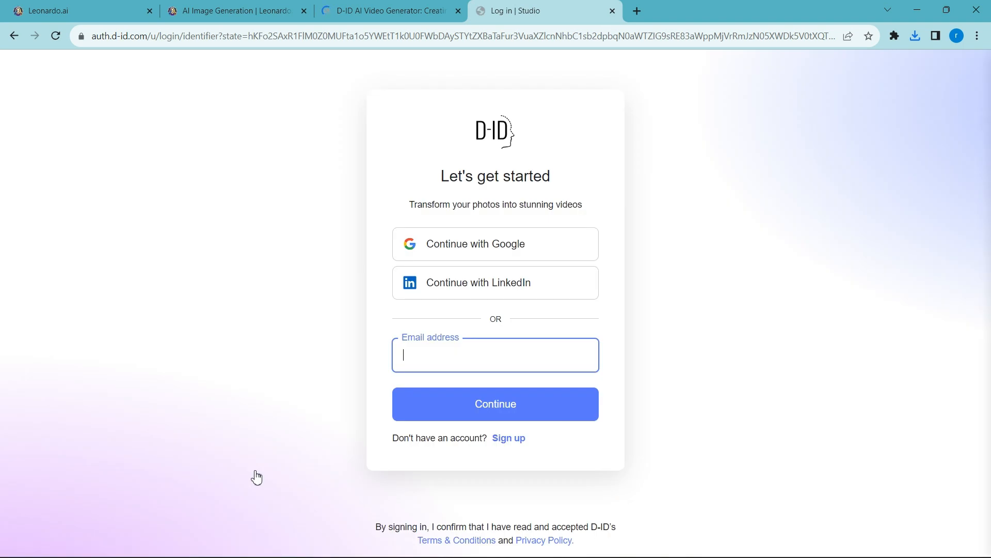
pyautogui.click(485, 256)
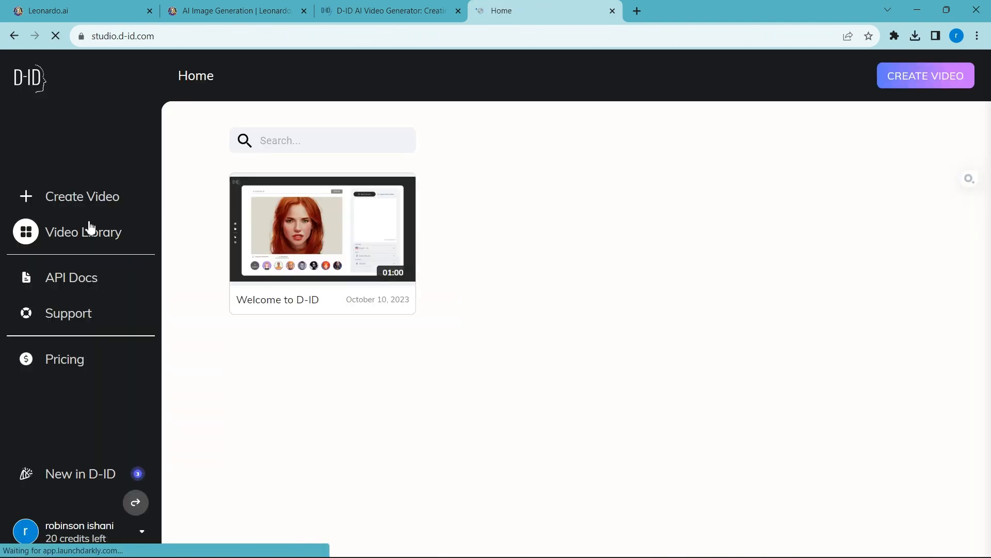
# Step: Create a new video and upload the first DreamShaper_v7 Einstein image from Downloads as the presenter
pyautogui.click(81, 204)
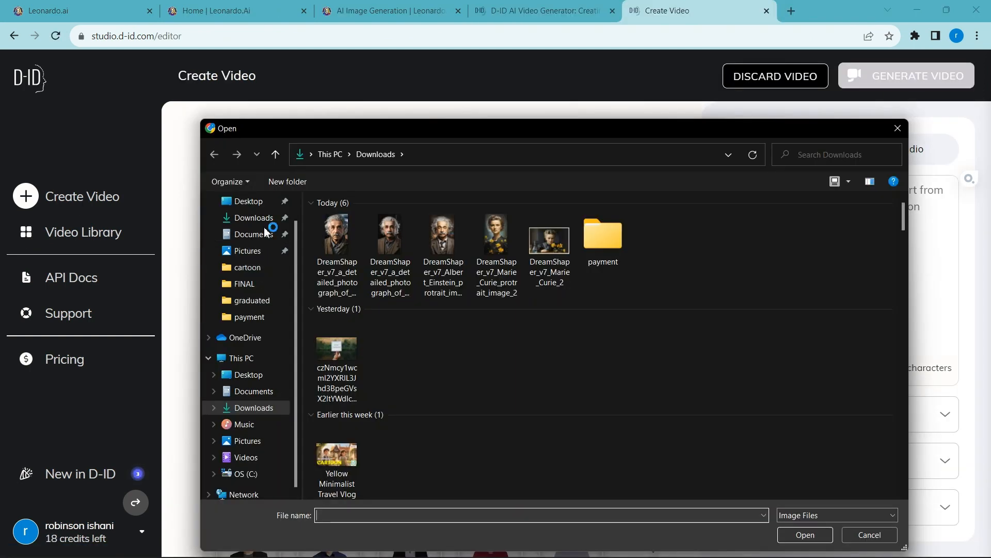
pyautogui.click(337, 242)
pyautogui.click(782, 534)
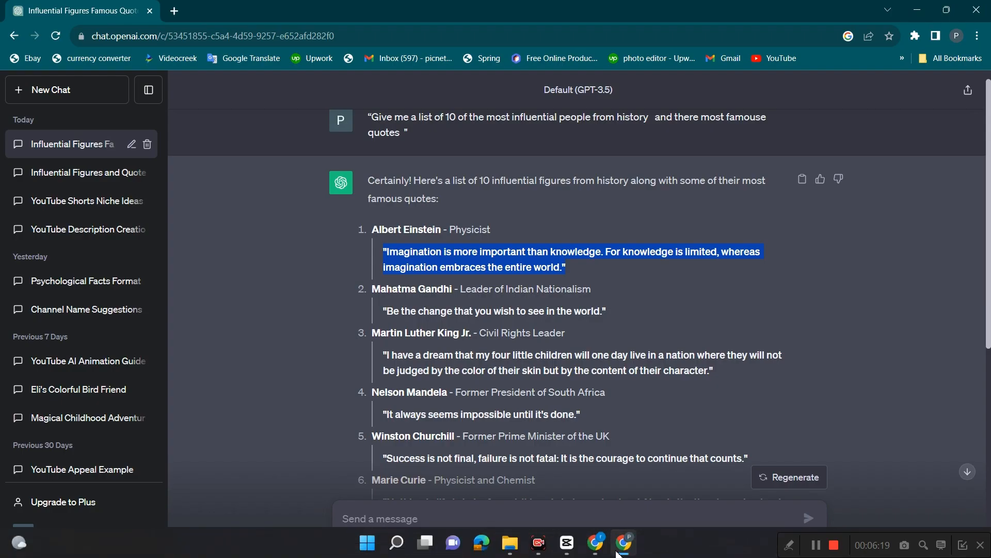
# Step: Switch from ChatGPT back to the D-ID studio and paste the copied Einstein quote about imagination as the script
pyautogui.click(587, 542)
pyautogui.rightClick(749, 192)
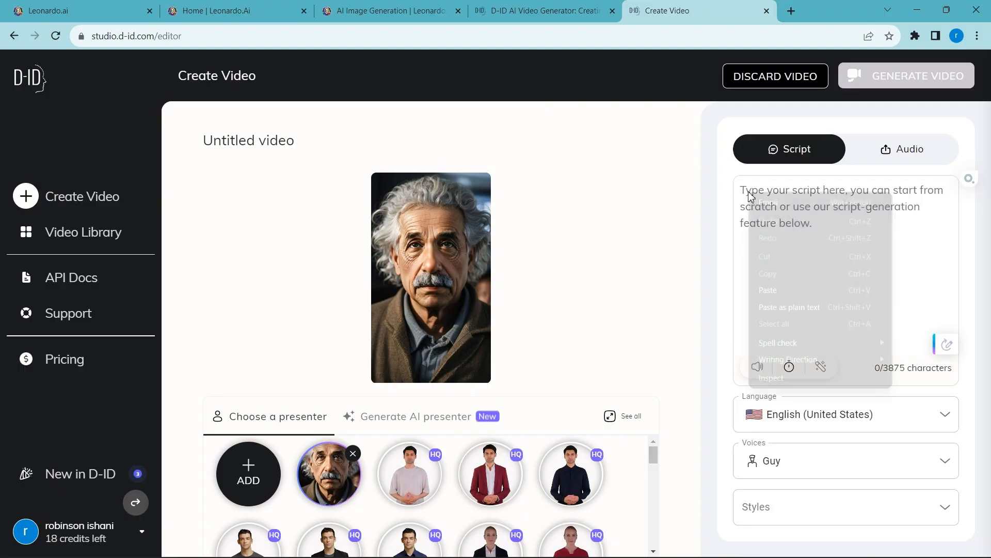
pyautogui.click(777, 287)
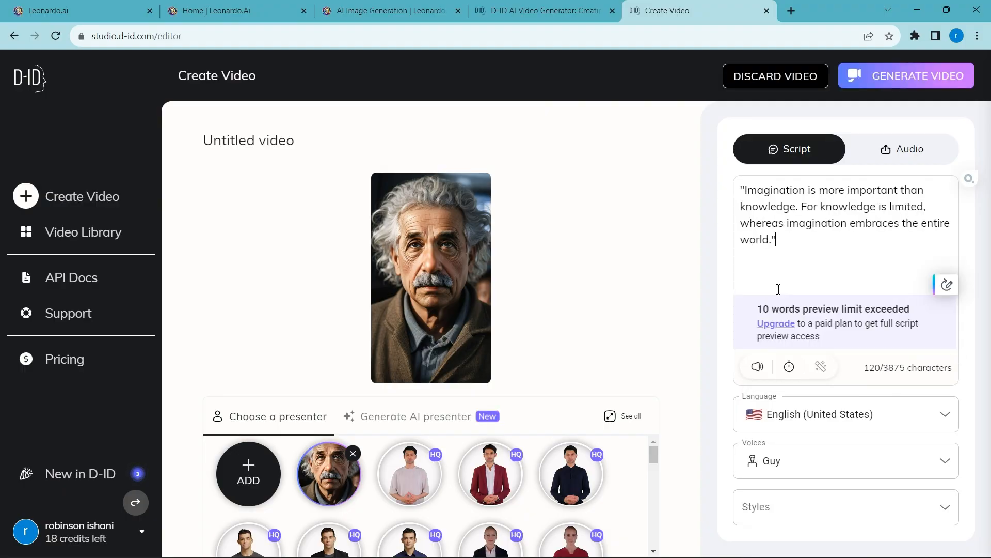
# Step: Set the script's voice to Davis and generate the talking Einstein video
pyautogui.click(945, 465)
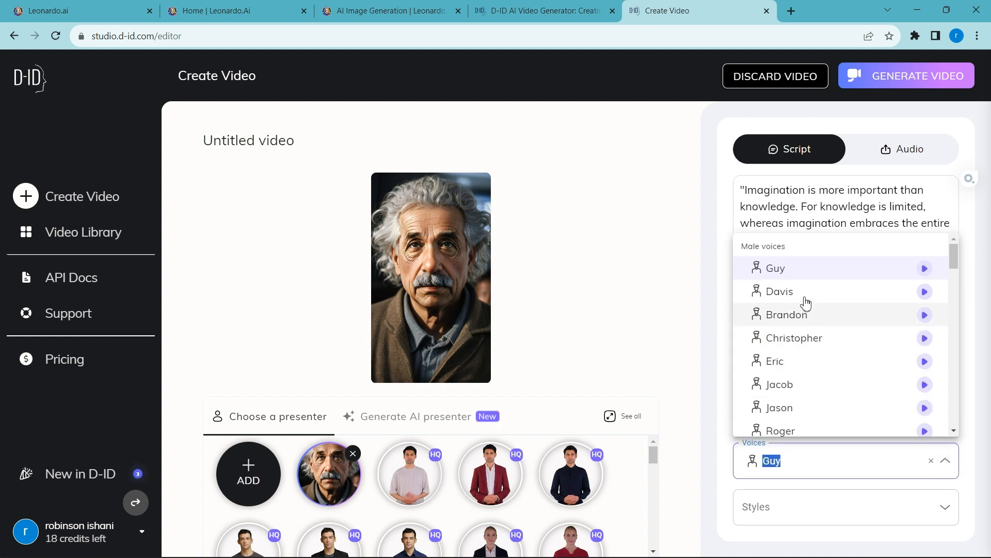
pyautogui.click(832, 303)
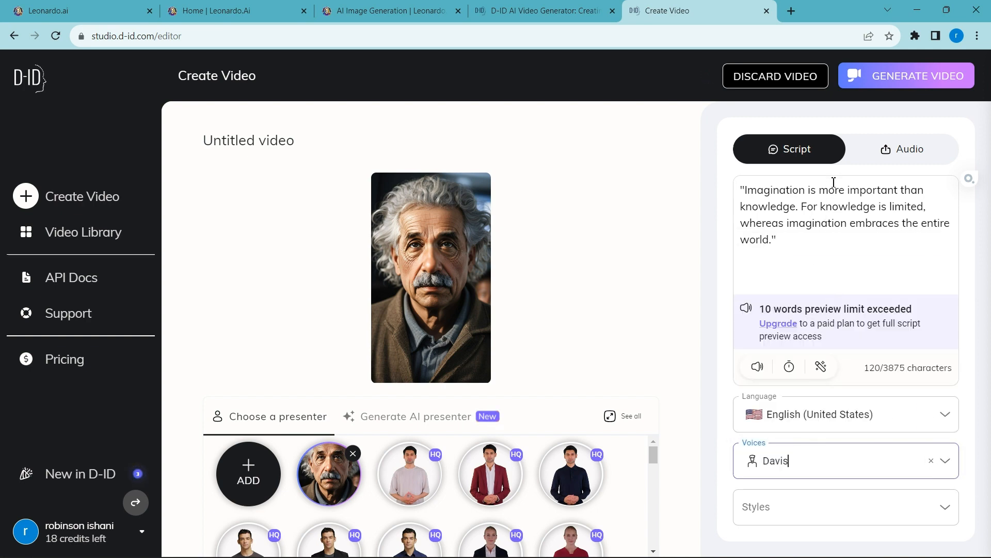
pyautogui.click(886, 80)
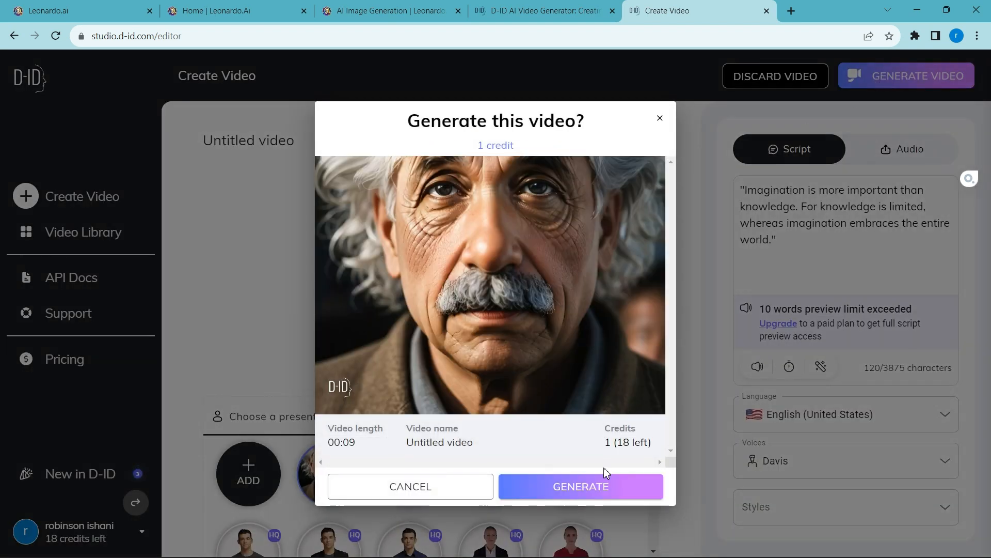
pyautogui.click(593, 493)
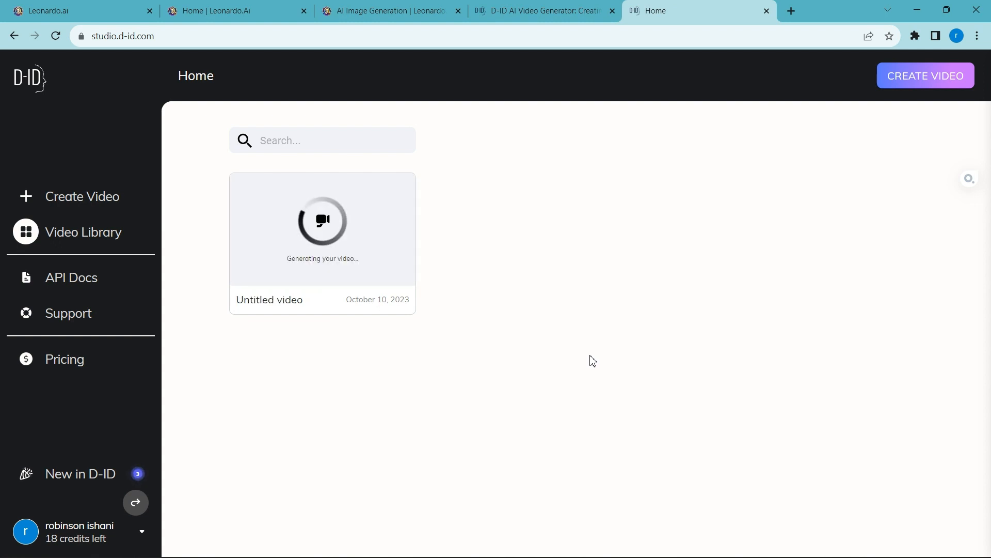
# Step: Play the generated Einstein video from the video library and download it
pyautogui.moveTo(326, 212)
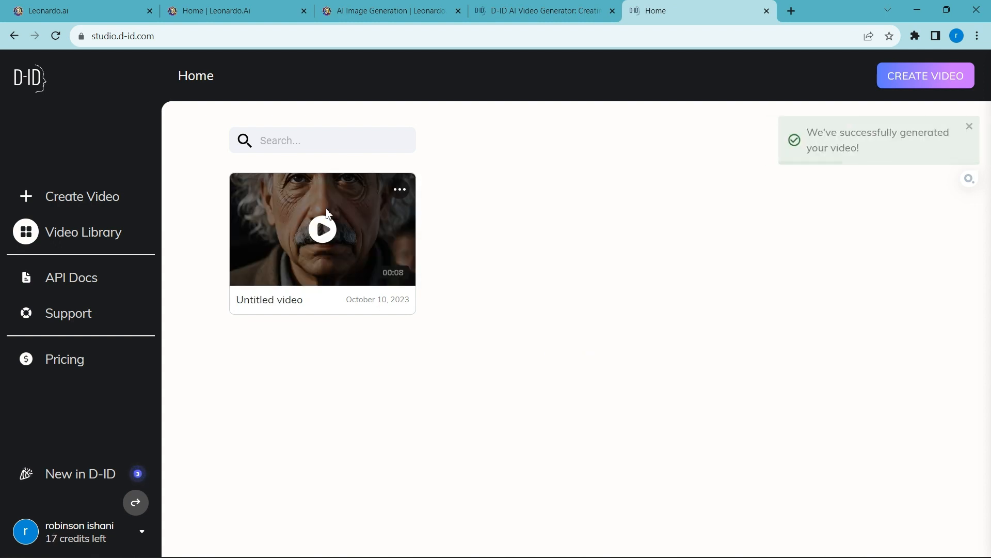
pyautogui.click(328, 229)
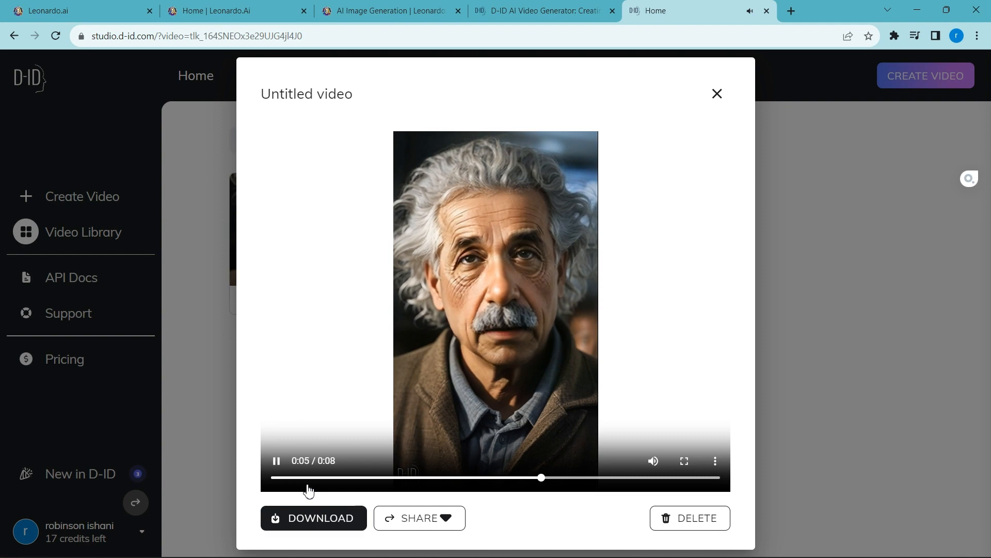
pyautogui.click(309, 517)
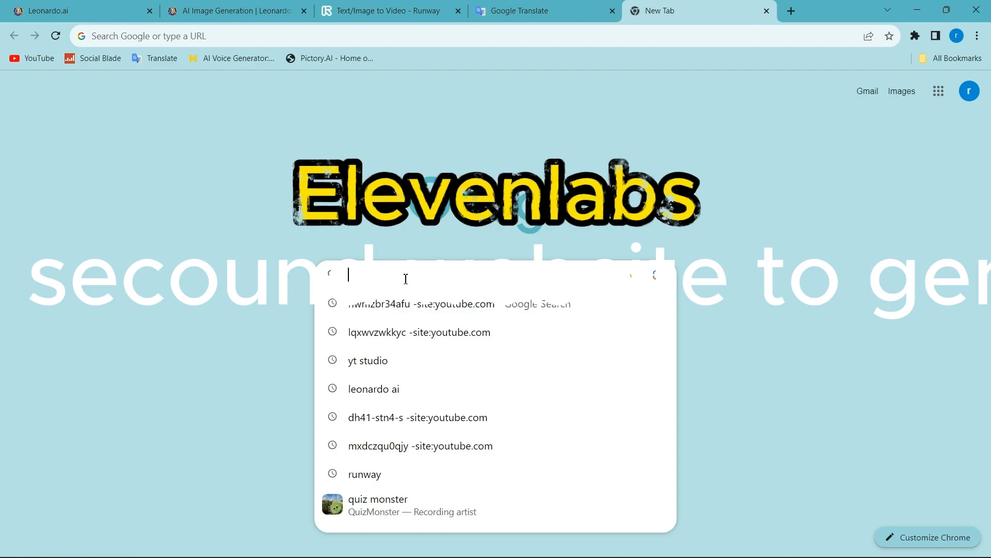
# Step: Find the ElevenLabs site with a Google search for "elewenlabs" and start signing up with the Google account
pyautogui.write('elewenlabs')
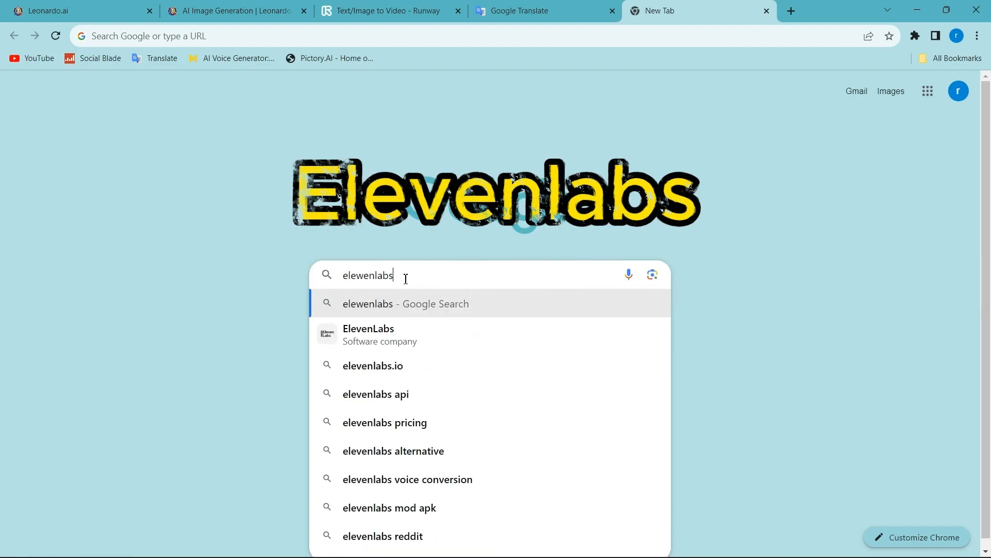
pyautogui.press('Return')
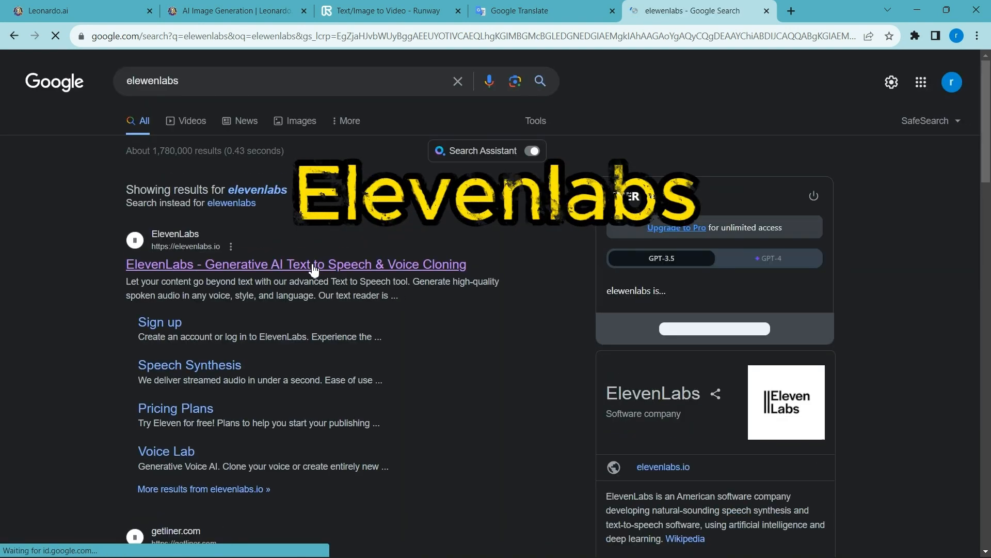
pyautogui.click(316, 265)
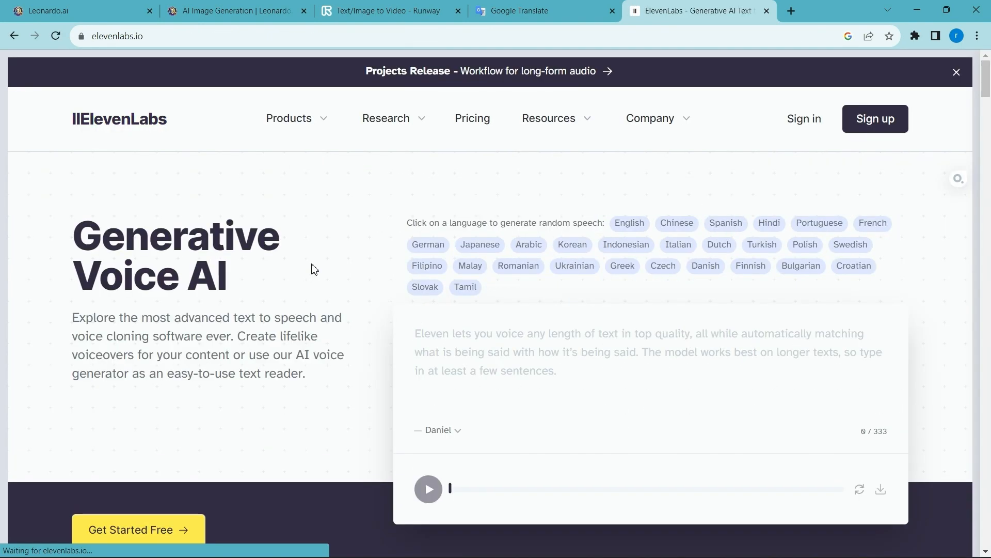
pyautogui.click(871, 127)
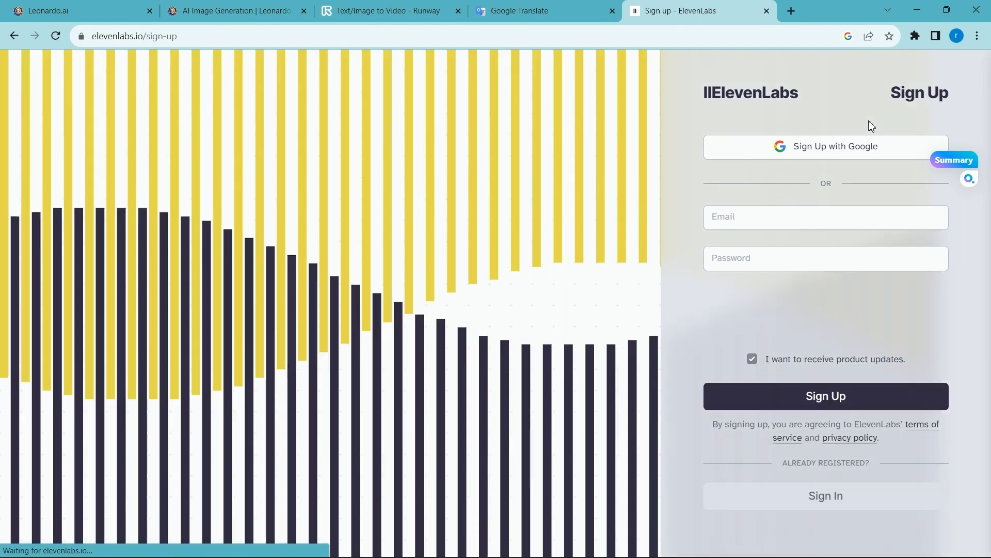
pyautogui.click(837, 147)
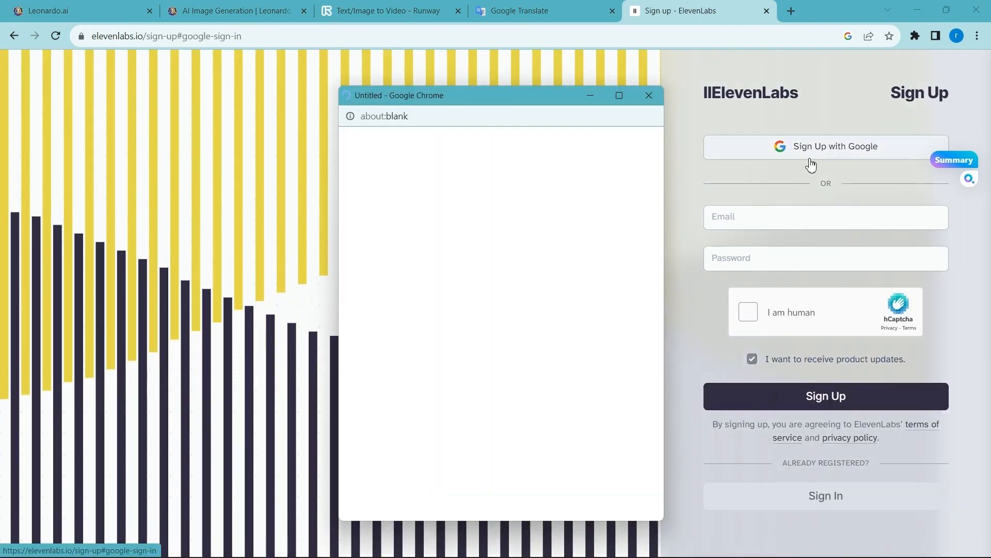
# Step: Copy the Einstein imagination quote from ChatGPT and paste it as the text in ElevenLabs Speech Synthesis
pyautogui.scroll(-3, 990, 130)
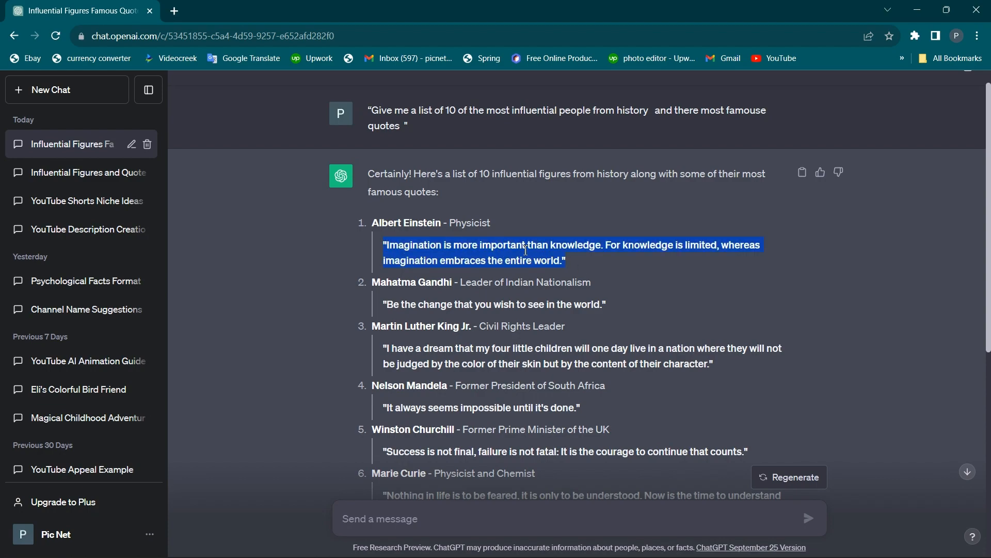
pyautogui.rightClick(526, 250)
pyautogui.rightClick(246, 299)
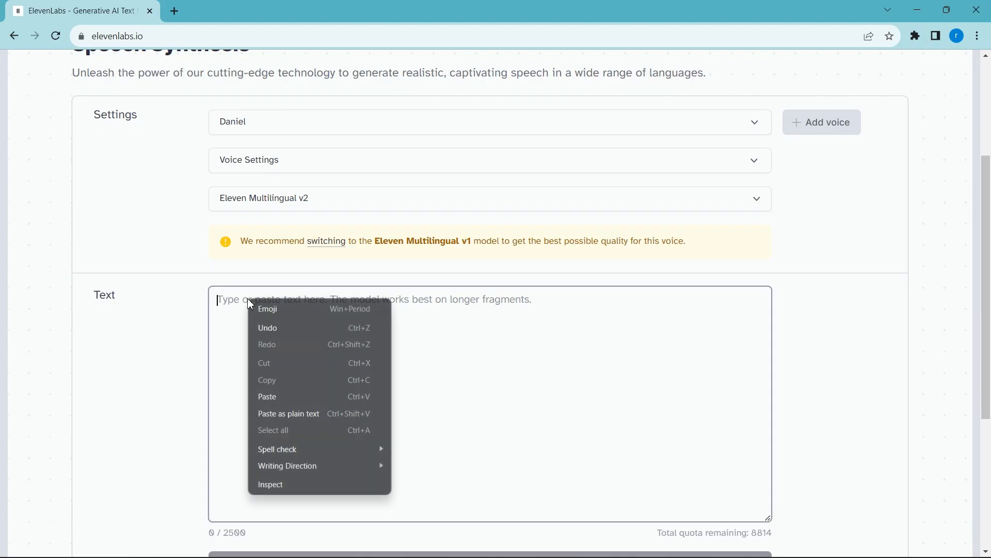
pyautogui.click(268, 397)
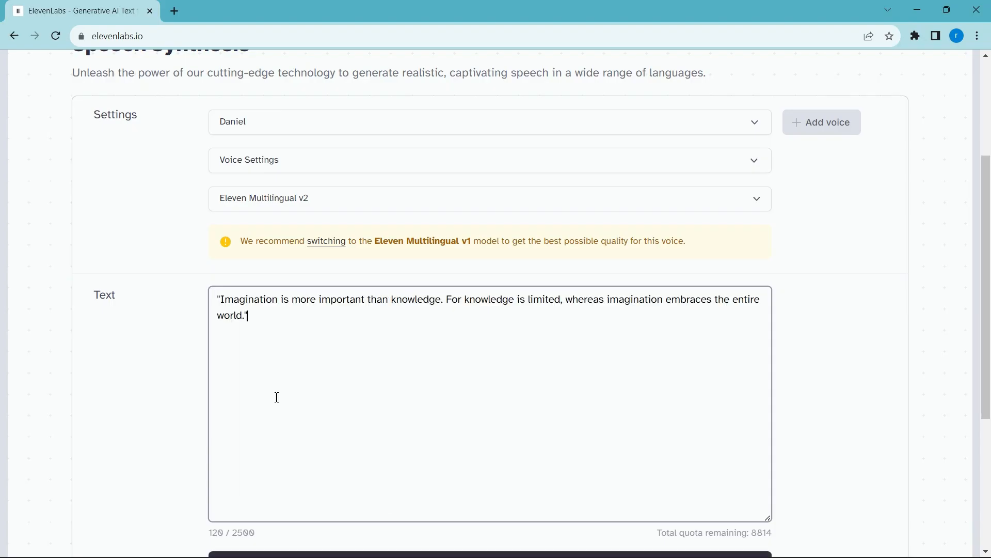
# Step: Generate the quote's speech with the premade Daniel voice and download the audio
pyautogui.click(754, 125)
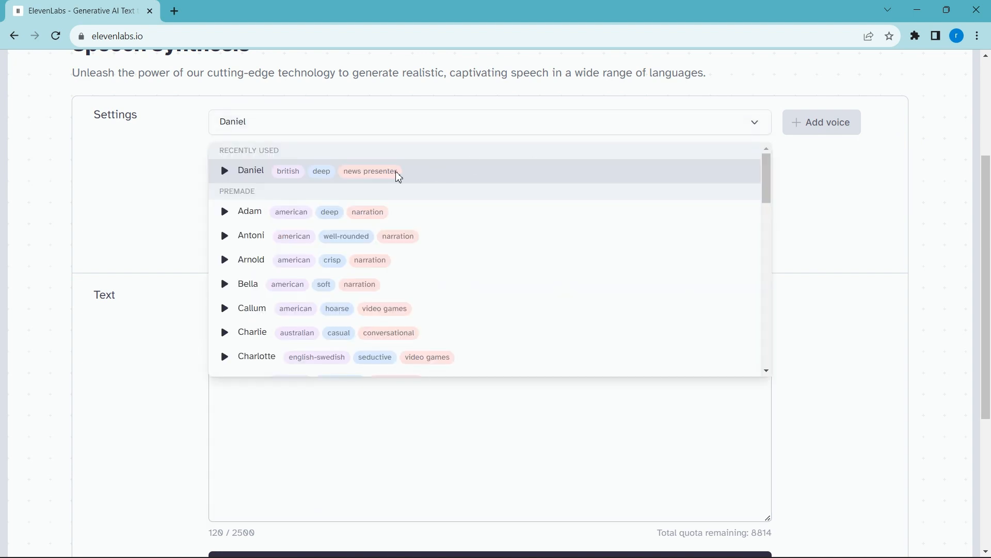
pyautogui.click(396, 172)
pyautogui.scroll(-4, 561, 341)
pyautogui.click(561, 342)
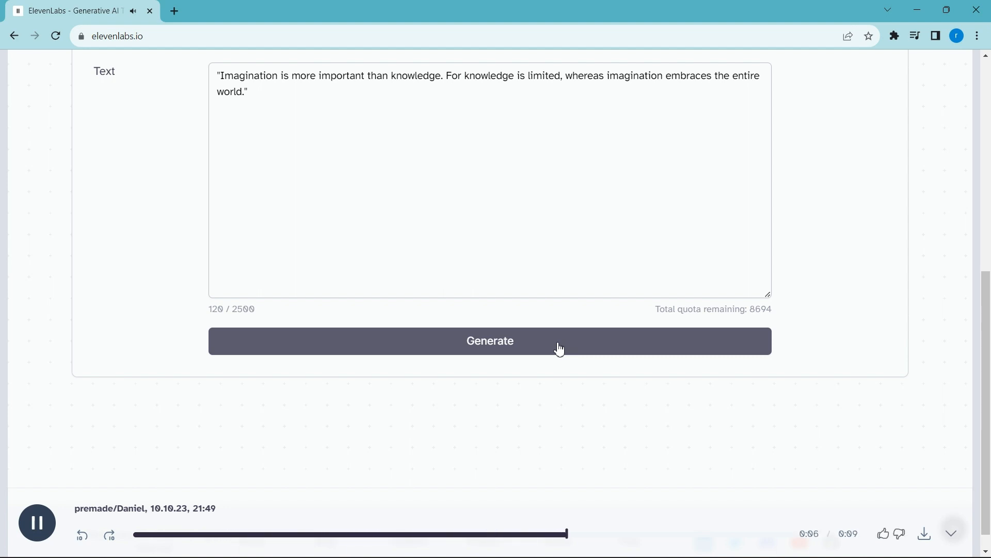
pyautogui.click(36, 523)
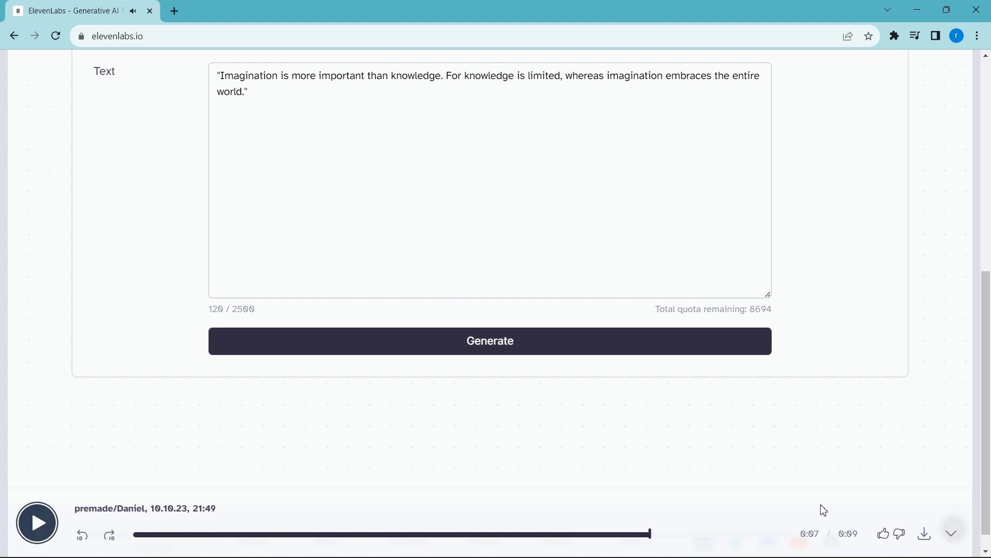
pyautogui.click(925, 536)
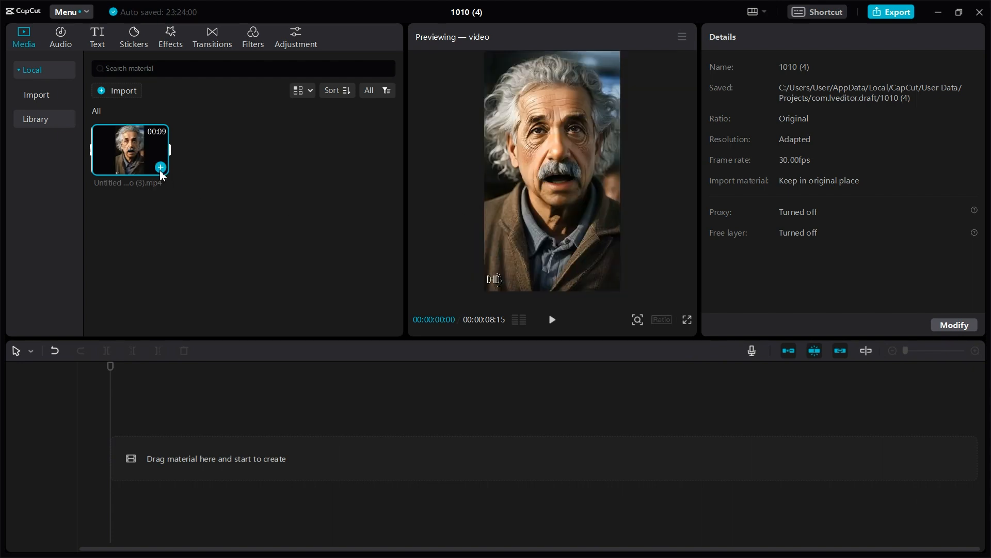
# Step: Switch to CapCut, add the imported Einstein video to the timeline and create English auto captions for it
pyautogui.click(161, 170)
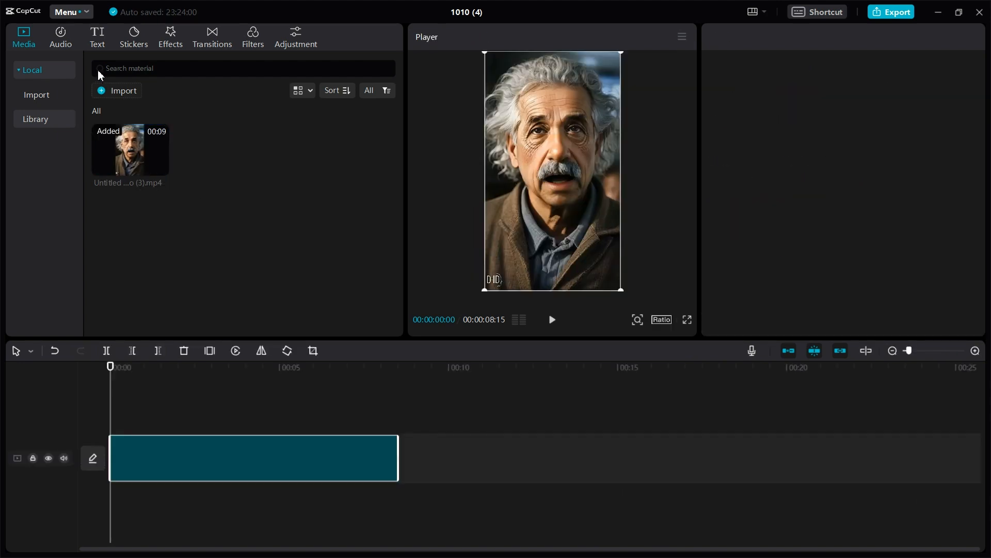
pyautogui.click(102, 47)
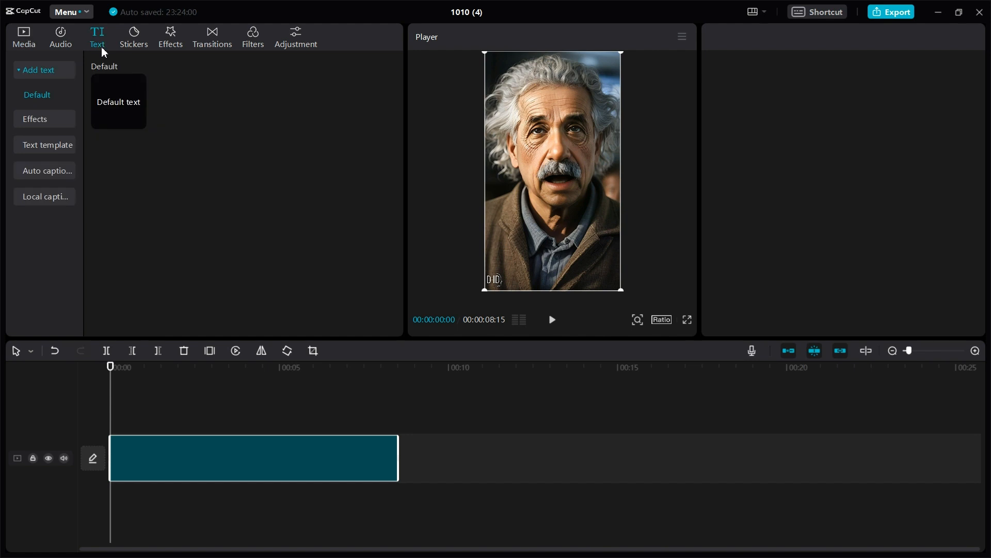
pyautogui.click(62, 174)
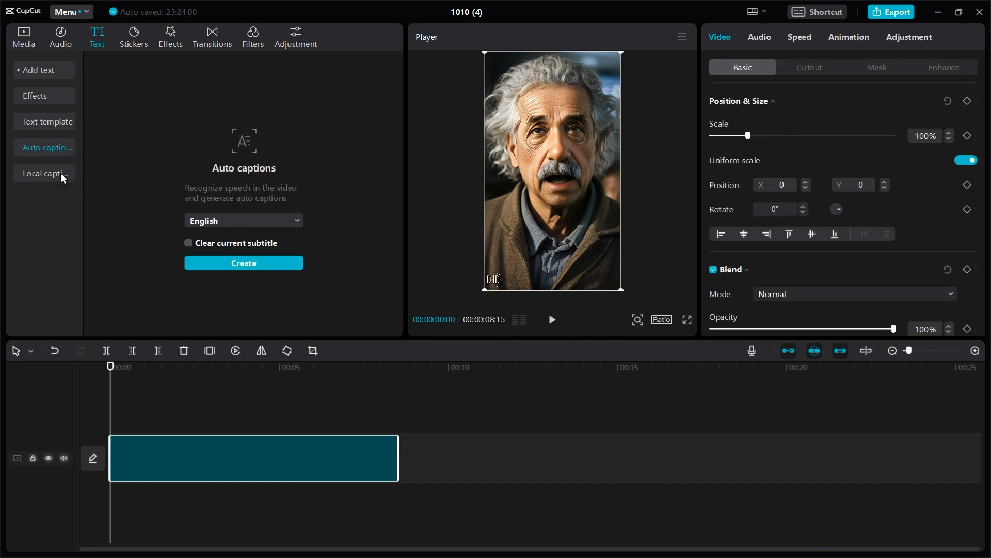
pyautogui.click(262, 268)
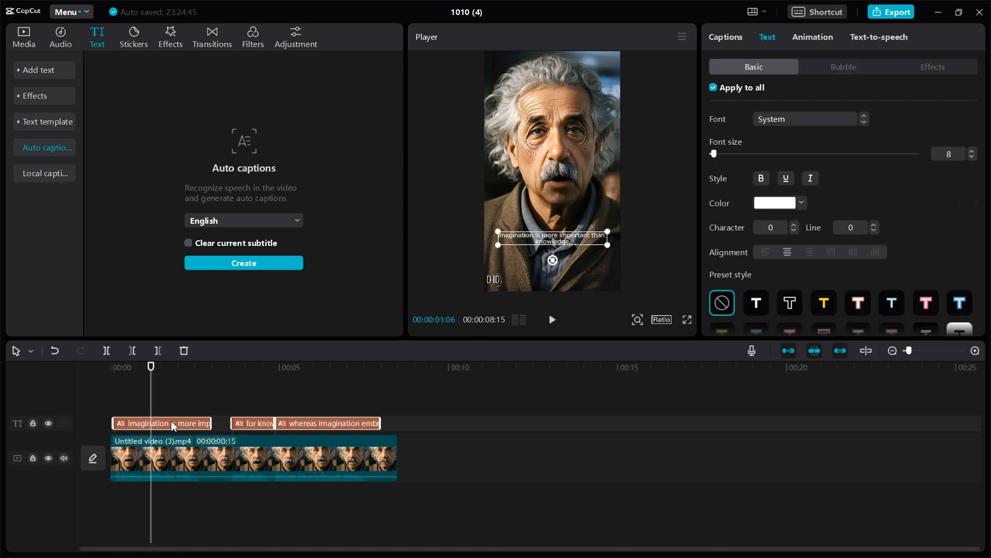
# Step: Split the first caption into two lines after "important" and the last caption after "embraces"
pyautogui.click(173, 423)
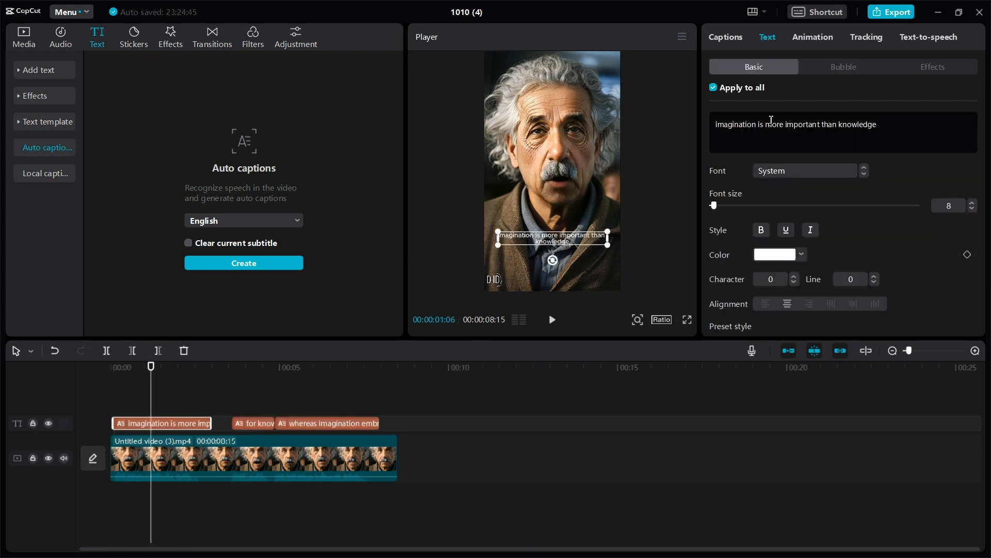
pyautogui.click(822, 124)
pyautogui.press('Return')
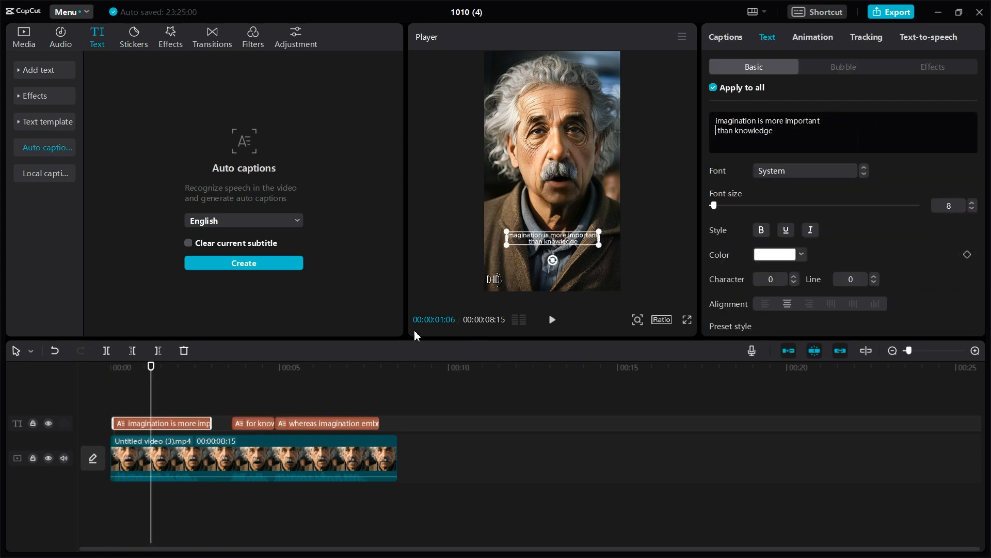
pyautogui.click(332, 373)
pyautogui.click(329, 421)
pyautogui.click(823, 120)
pyautogui.press('Return')
# Step: Apply the yellow preset text style with black outline to all captions and set their scale to 138%
pyautogui.click(170, 372)
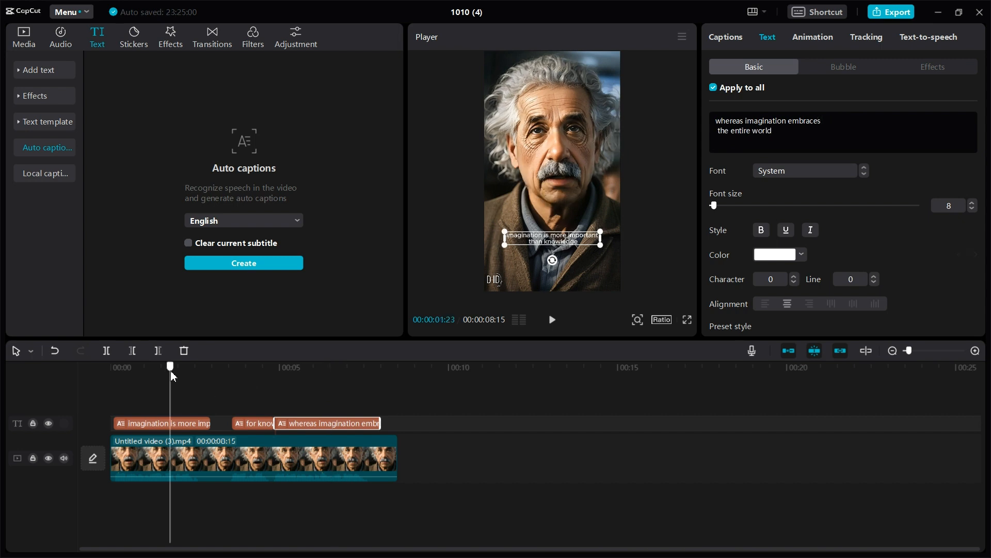
pyautogui.click(187, 427)
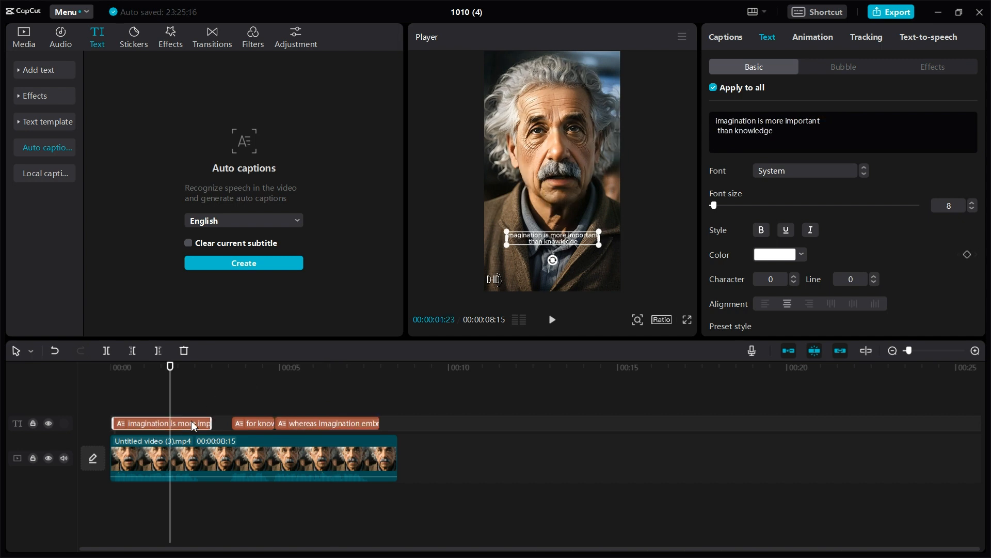
pyautogui.scroll(-5, 825, 167)
pyautogui.click(824, 165)
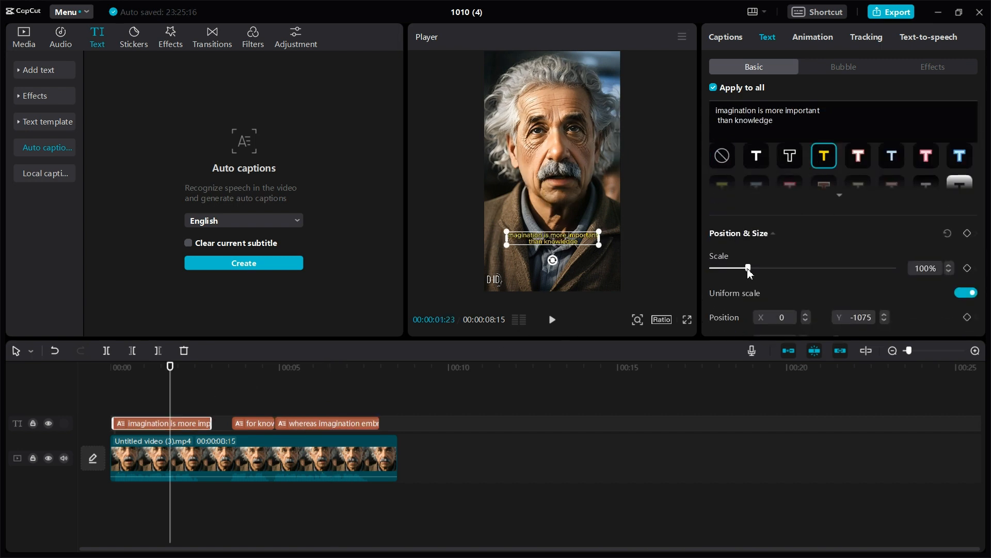
pyautogui.moveTo(748, 269); pyautogui.dragTo(764, 275)
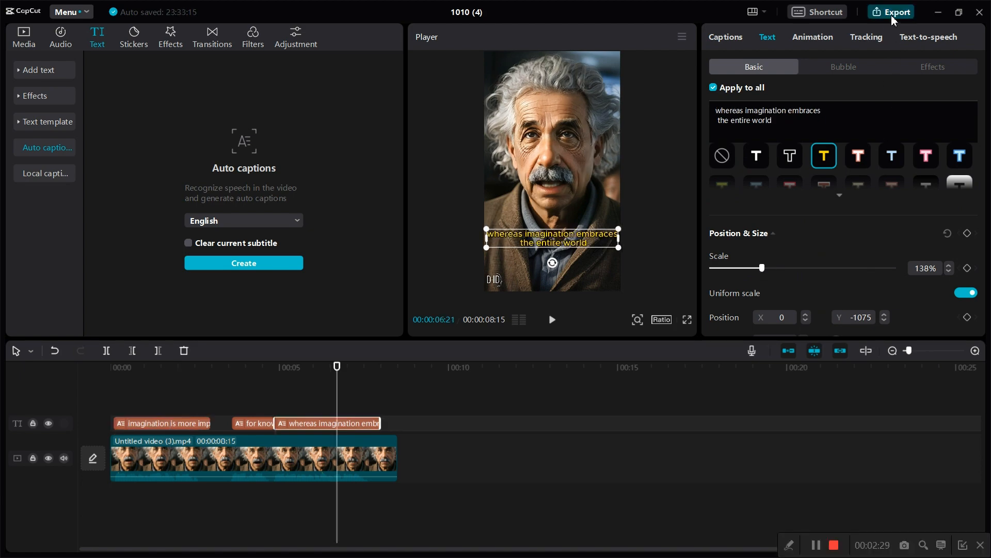
# Step: Export the captioned video with the title "final" as a 1080P, 30fps mp4
pyautogui.click(892, 13)
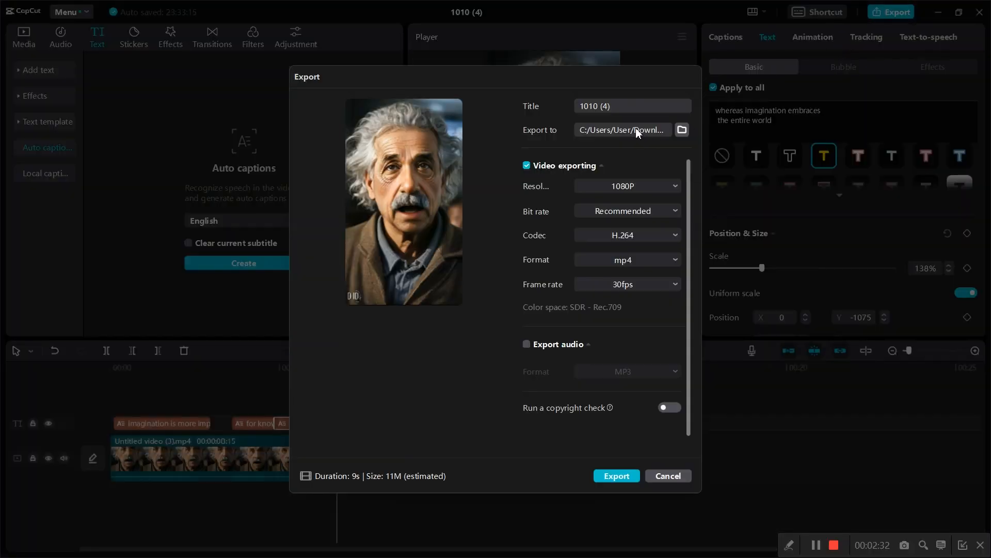
pyautogui.press('BackSpace')
pyautogui.press('BackSpace')
pyautogui.press('BackSpace')
pyautogui.press('BackSpace')
pyautogui.press('BackSpace')
pyautogui.press('BackSpace')
pyautogui.press('BackSpace')
pyautogui.press('BackSpace')
pyautogui.write('final')
pyautogui.click(627, 476)
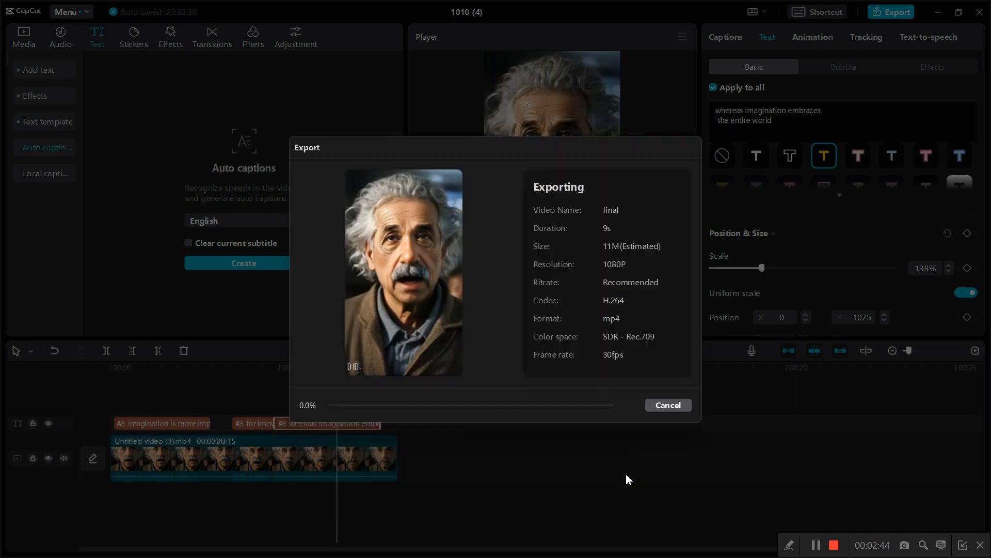